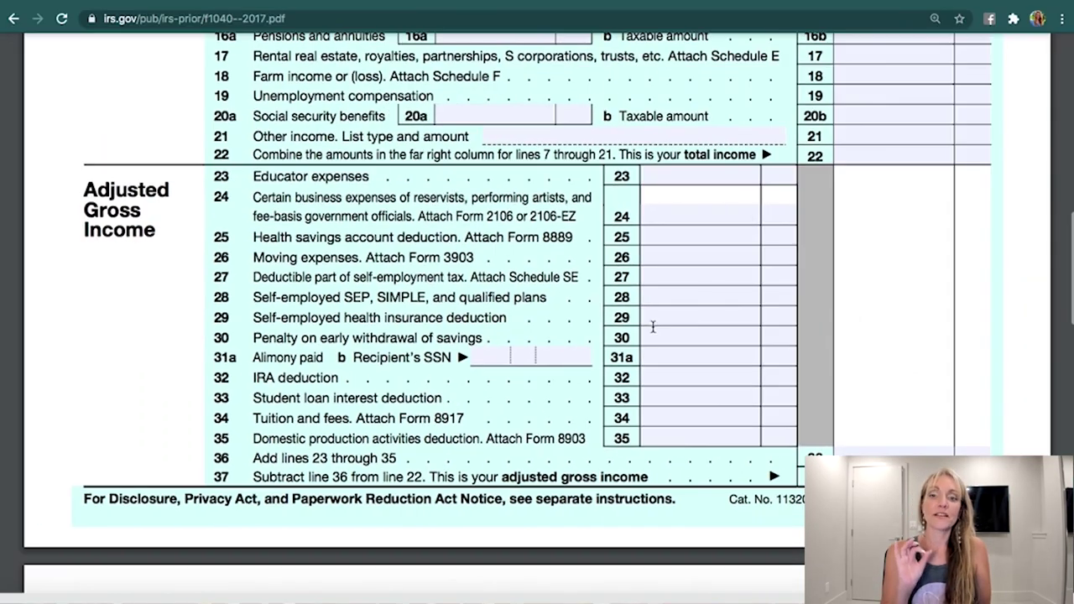
Step: Review the adjusted gross income, income and filing status sections of the 2017 Form 1040
scroll(653, 326, up, 10)
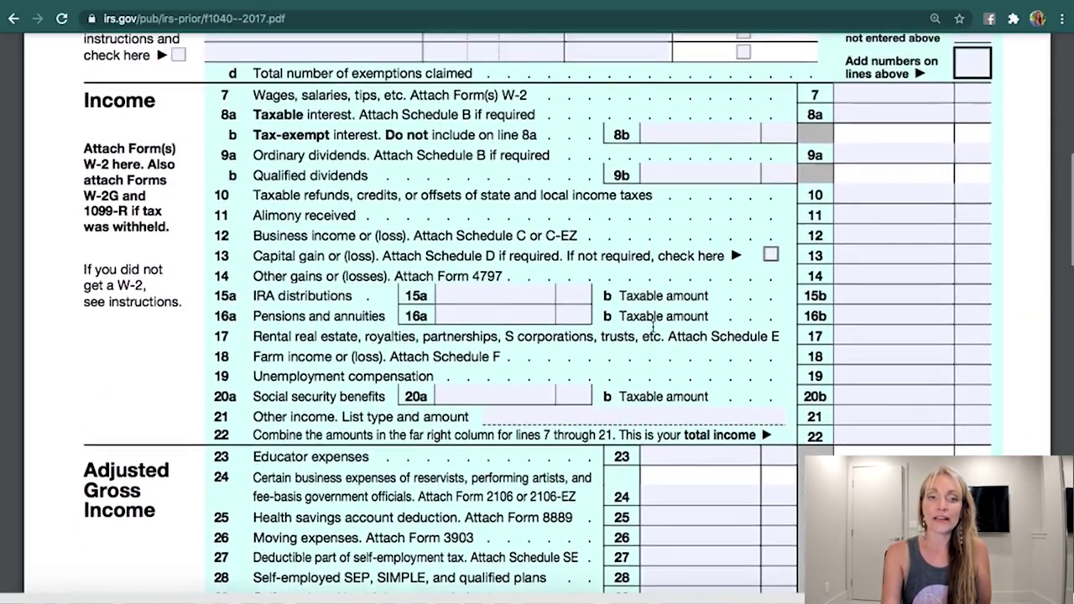
scroll(653, 327, up, 4)
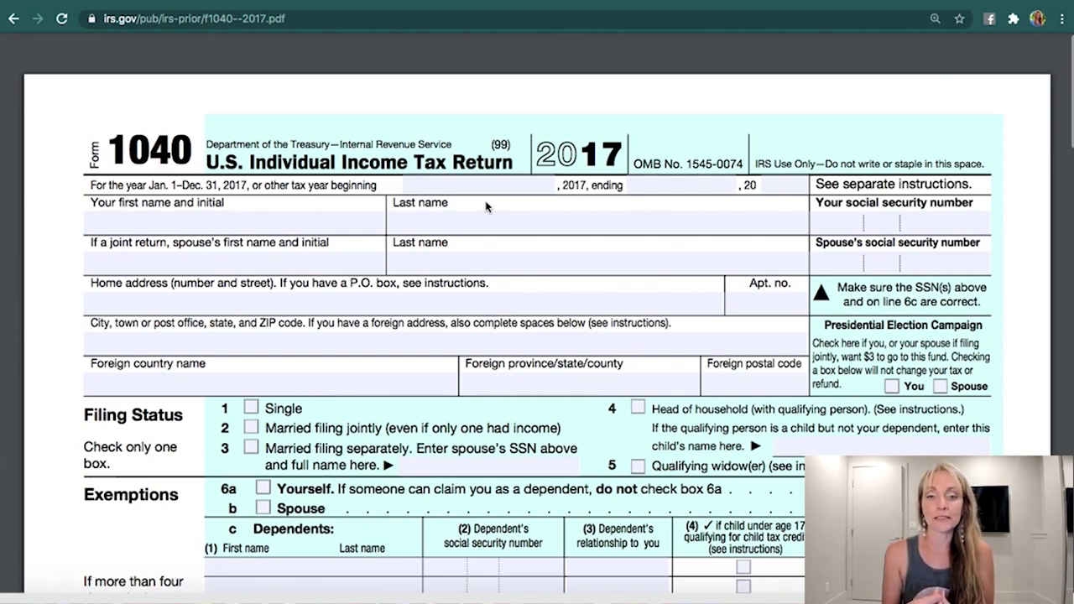
scroll(486, 206, down, 10)
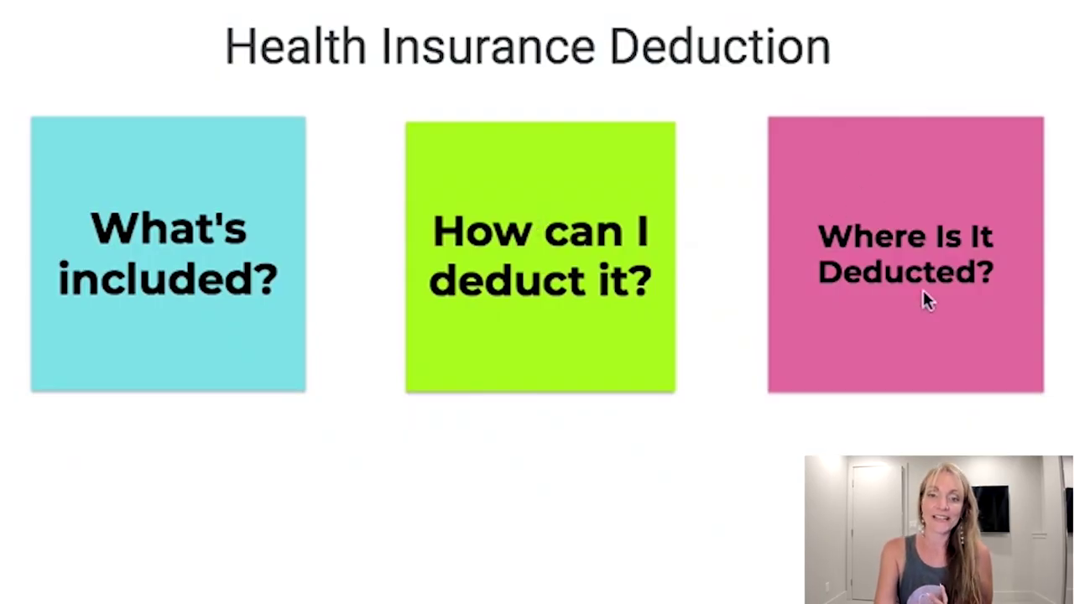
Step: Advance the Health Insurance Deduction Jamboard to the frame on what is deducted "For AGI" on the personal 1040
key(Right)
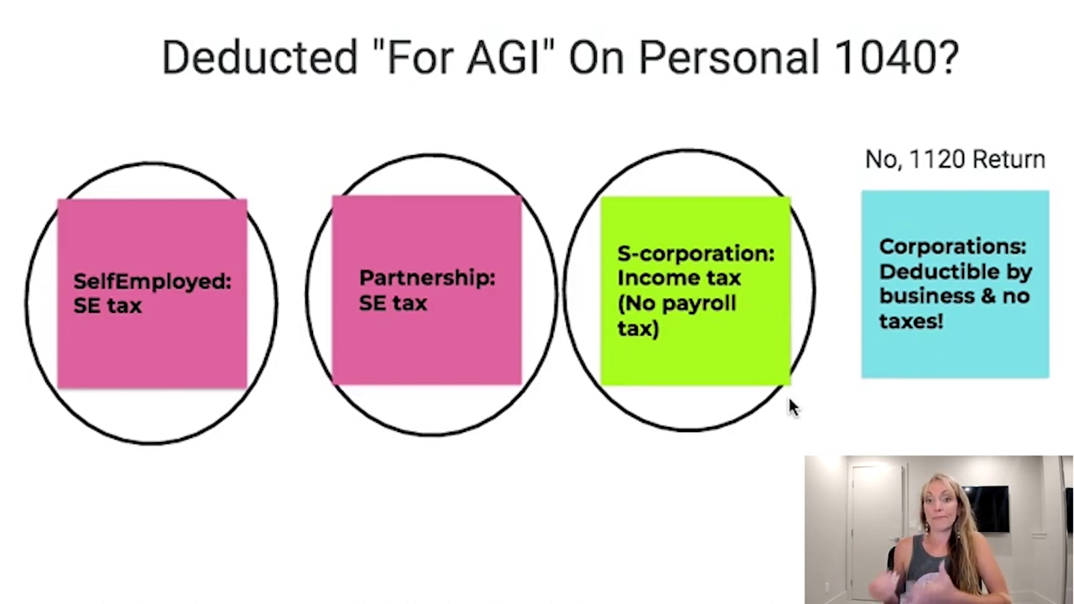
key(Right)
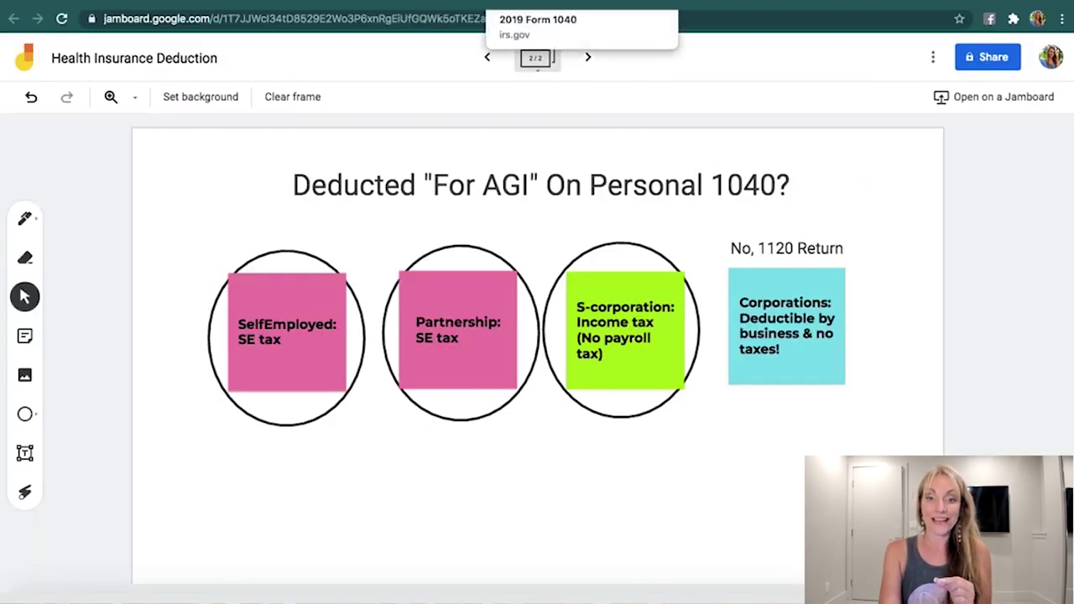
Step: Bring up the 2019 Schedule K-1 (Form 1065) and examine lines 4a, guaranteed payments for services, and 14, self-employment earnings
click(637, 3)
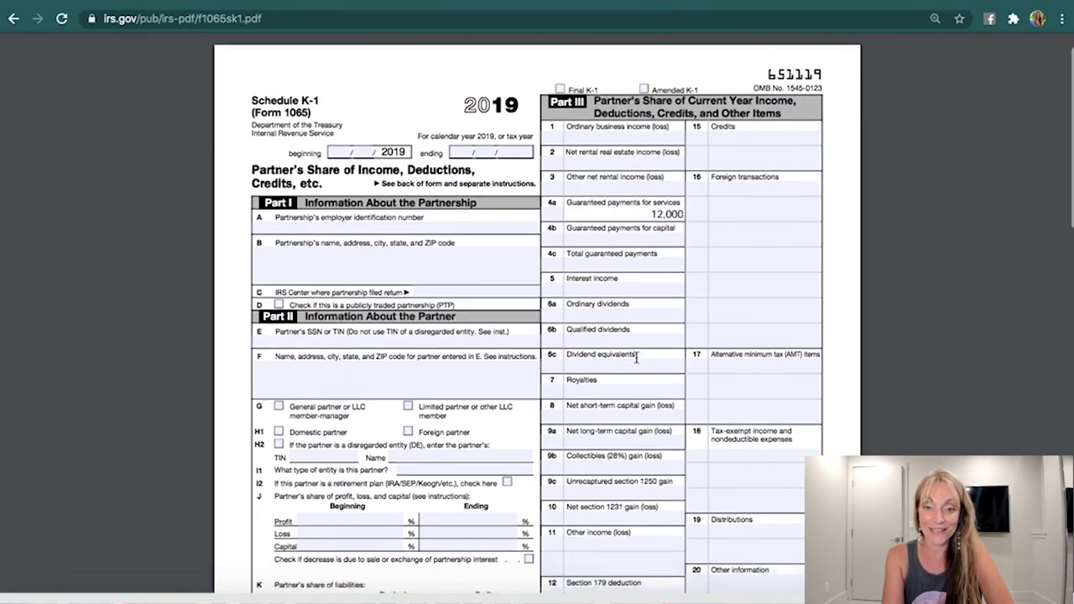
scroll(636, 357, down, 5)
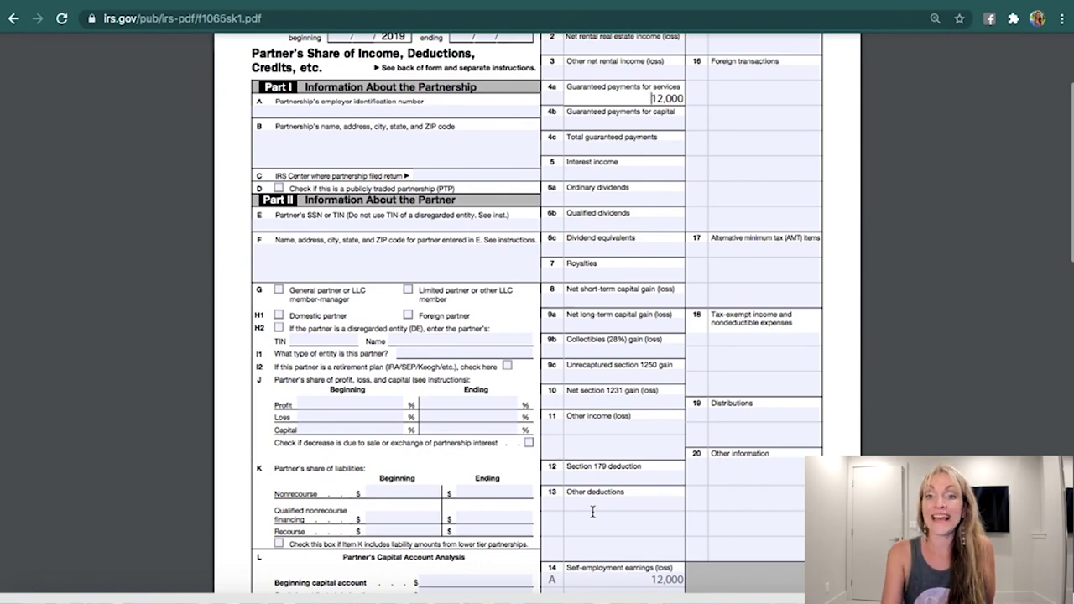
scroll(592, 511, up, 1)
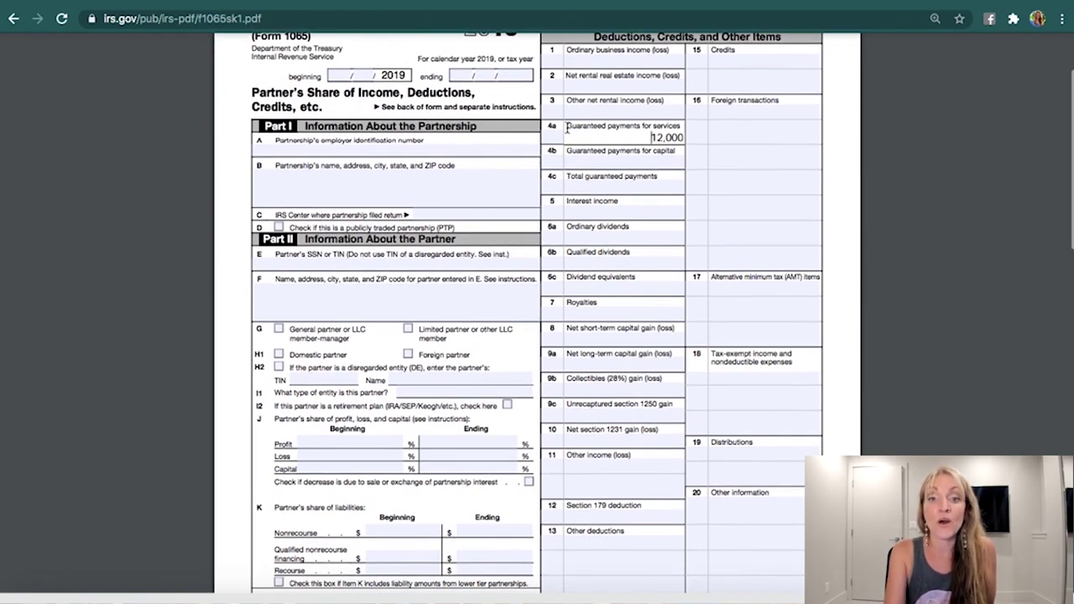
scroll(662, 199, down, 3)
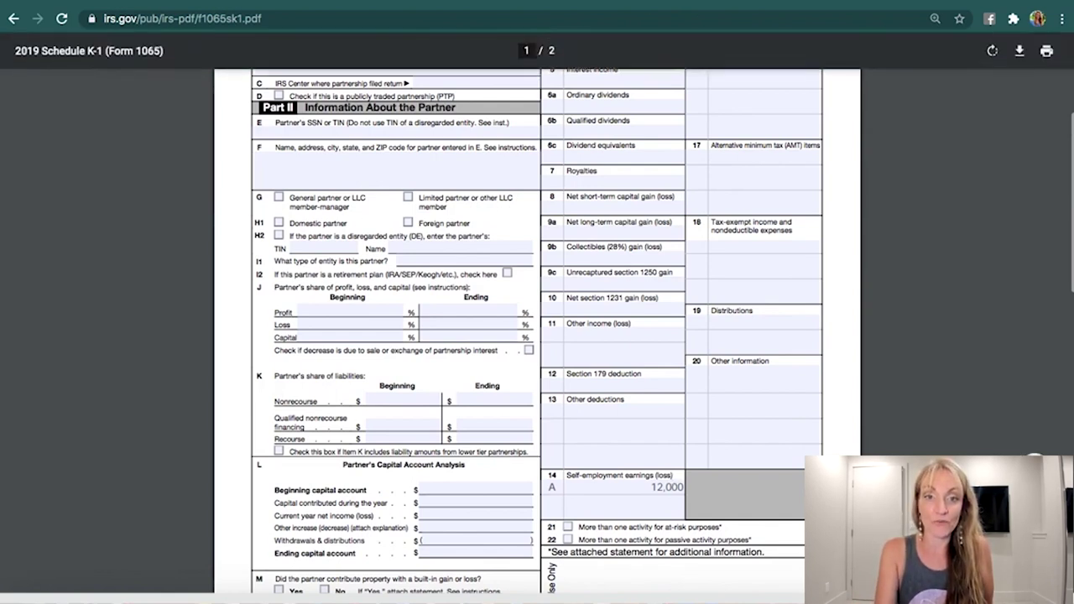
Step: On the 2017 Form 1040, highlight the line 17 label for partnerships and S corporations and place the cursor in its amount field
click(453, 3)
scroll(498, 174, up, 4)
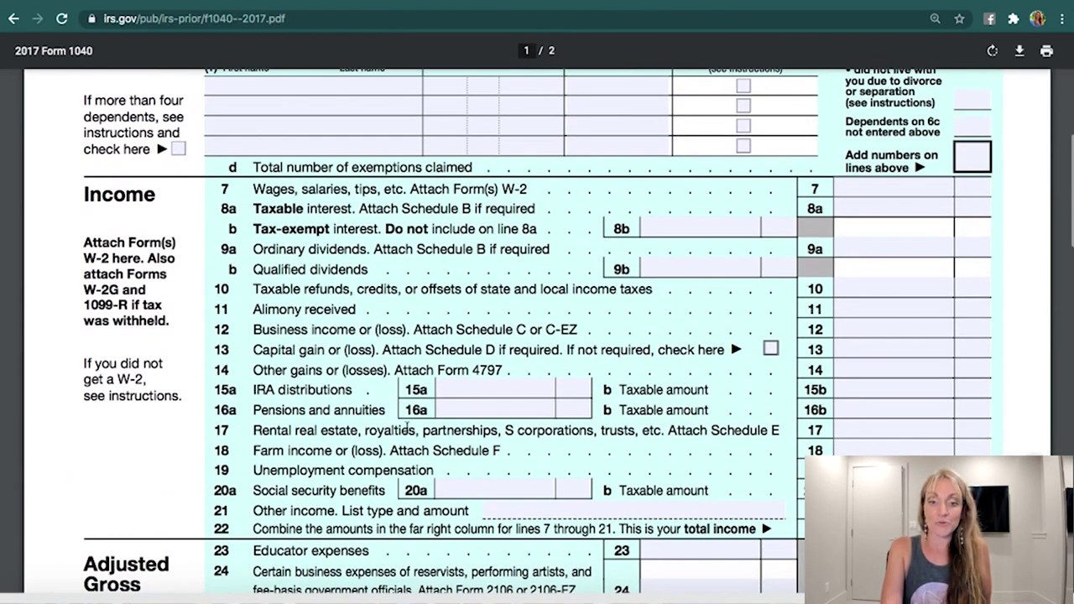
drag(216, 430, 450, 435)
drag(361, 386, 455, 386)
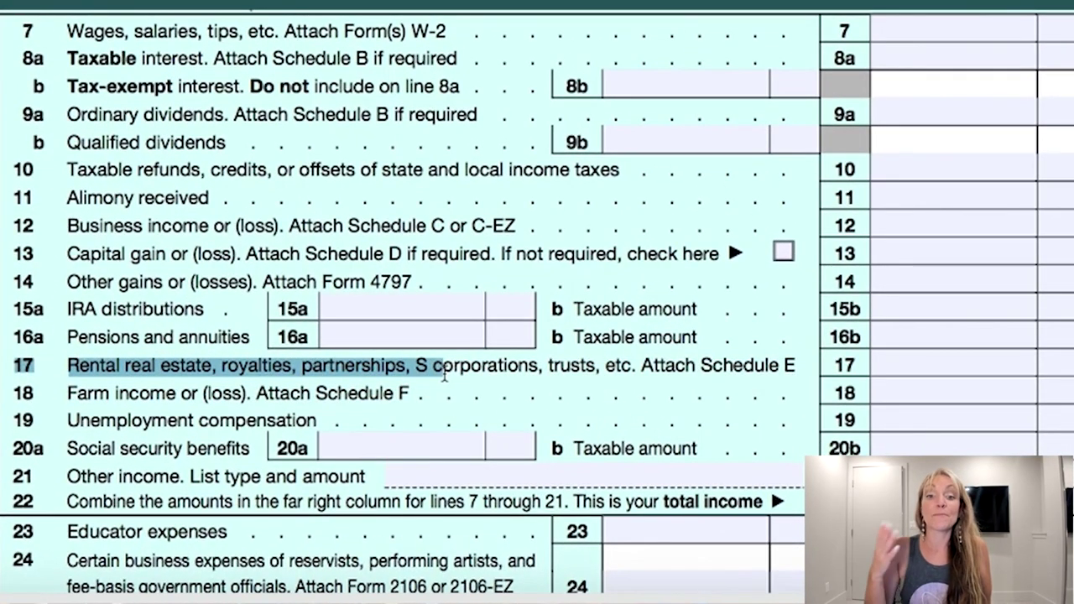
click(876, 363)
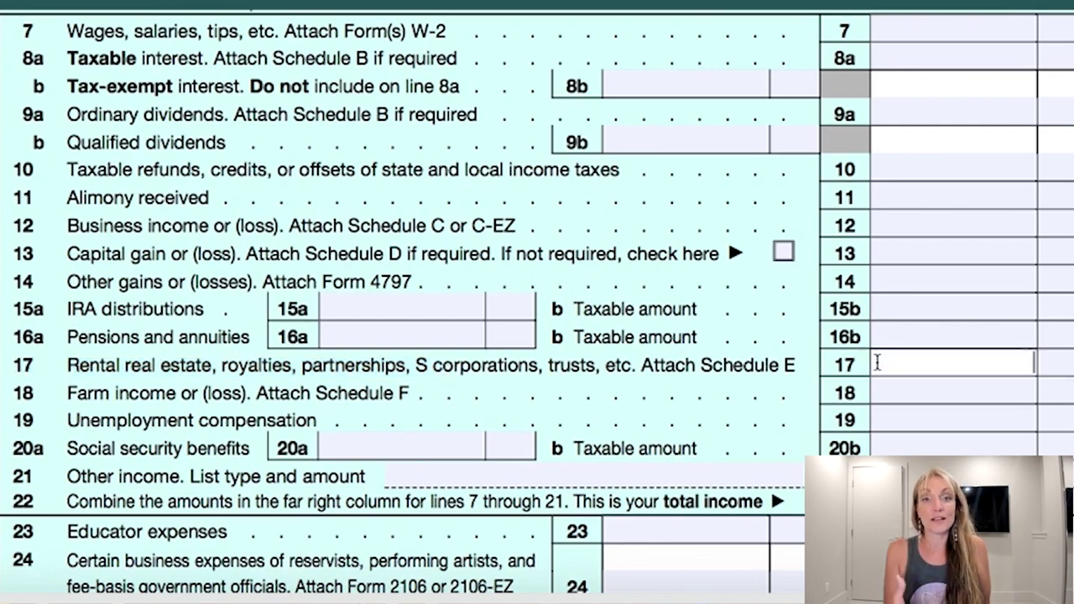
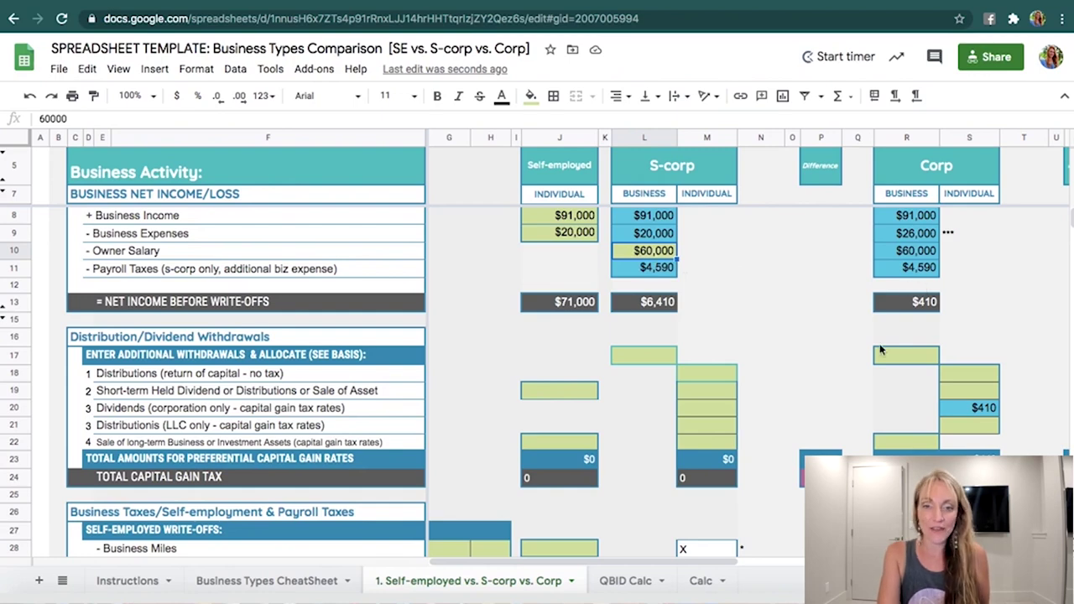
Step: Check the self-employed health insurance amount in the business comparison spreadsheet and choose Single as the filing status
scroll(858, 371, down, 5)
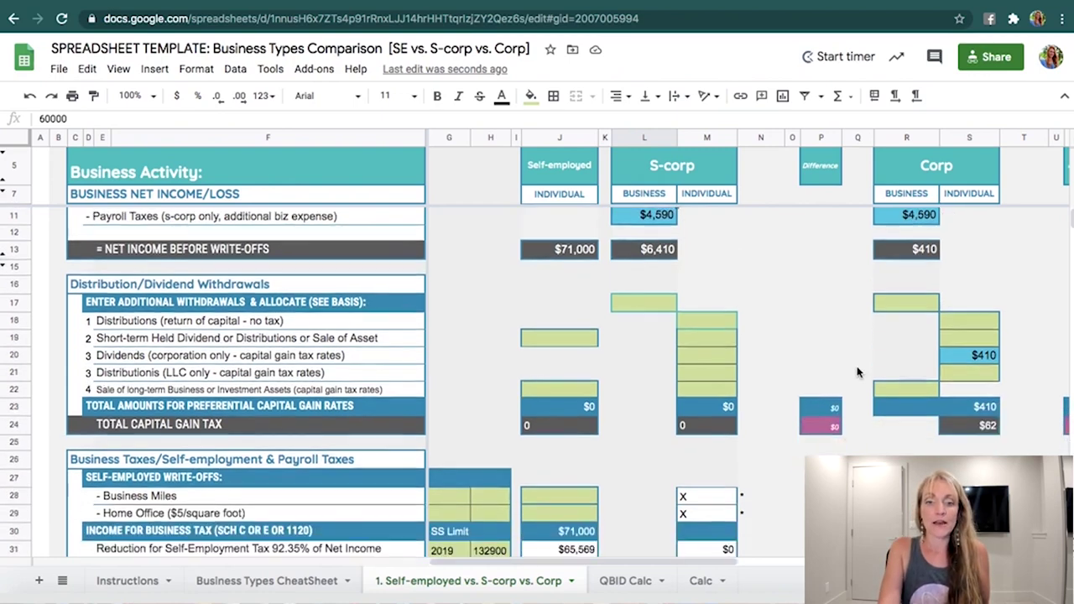
scroll(857, 372, down, 2)
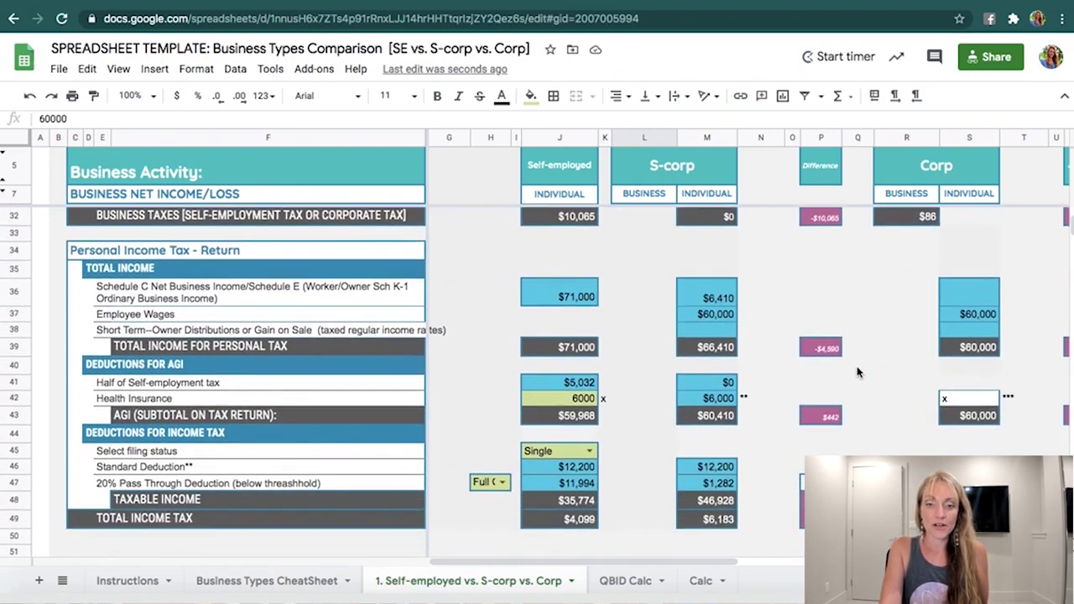
click(564, 402)
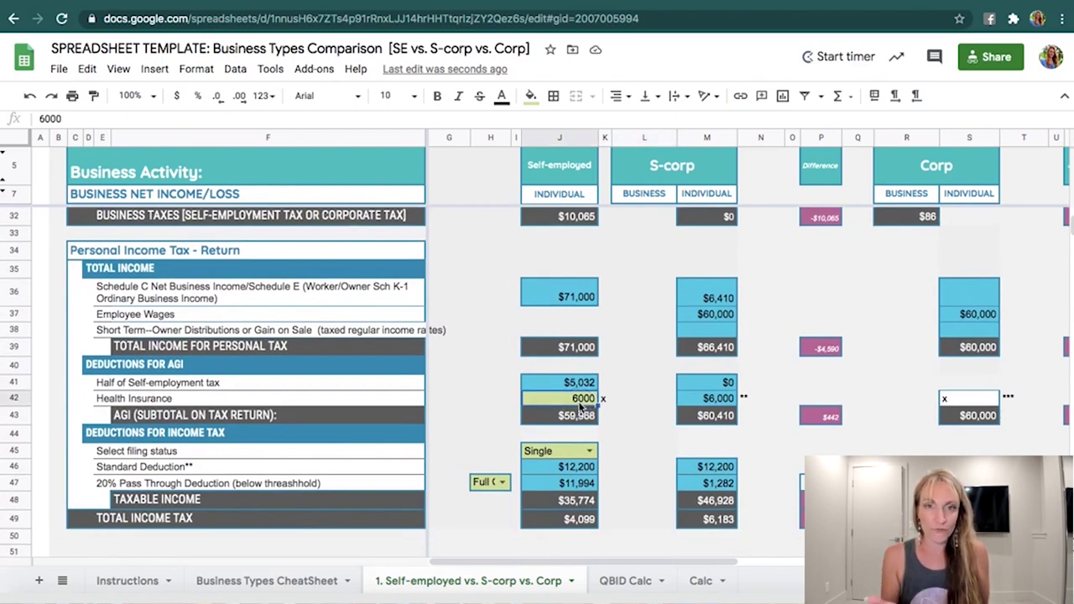
click(591, 447)
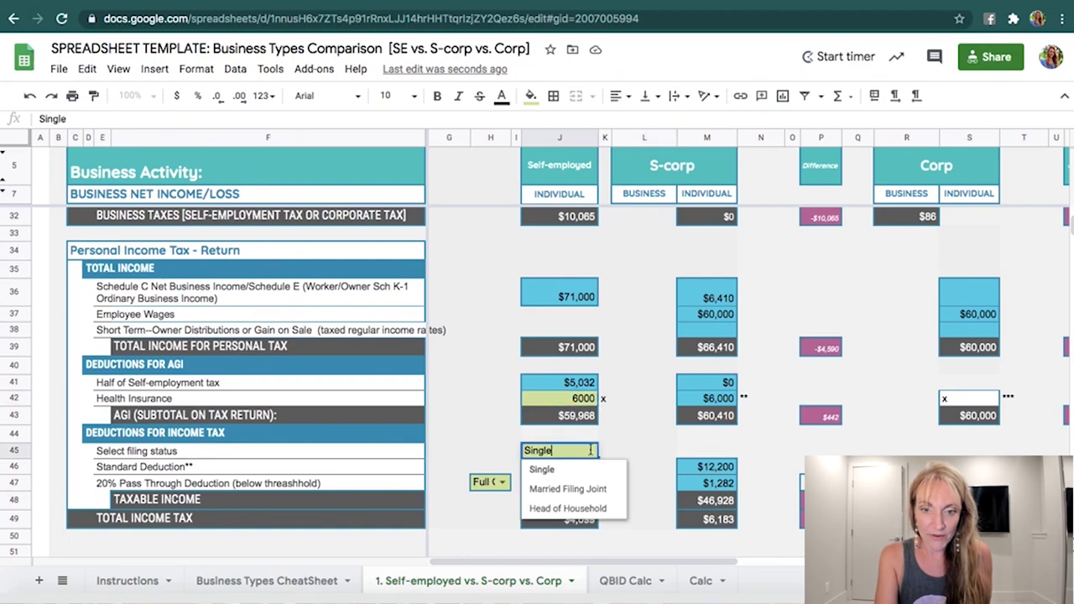
click(541, 472)
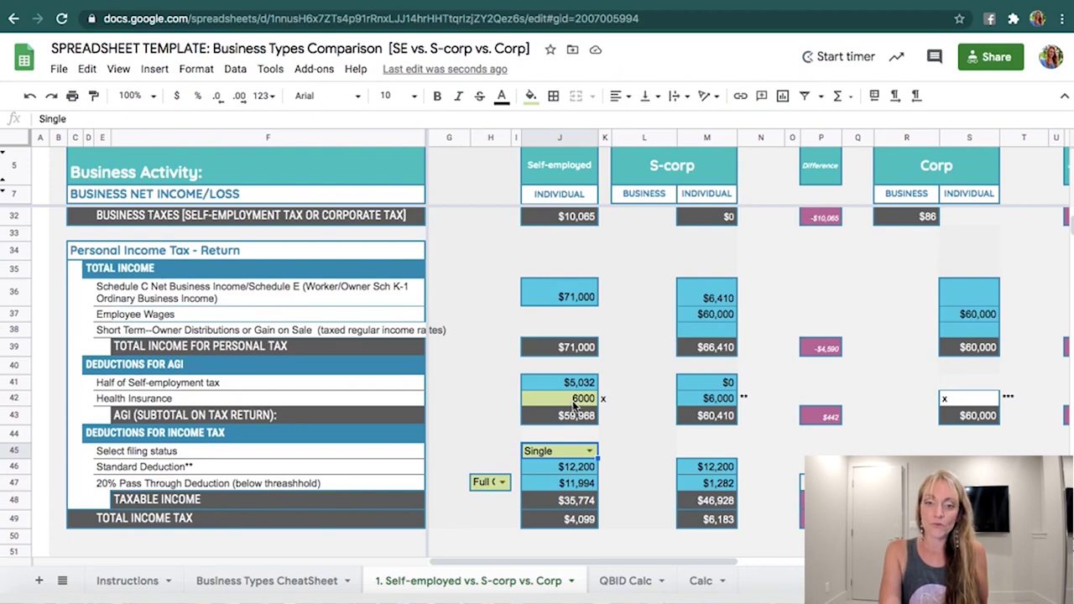
Step: Compare the self-employed, S-corp and Corp totals in the Total Tax Summary, including the self-employed total's formula
scroll(574, 406, down, 5)
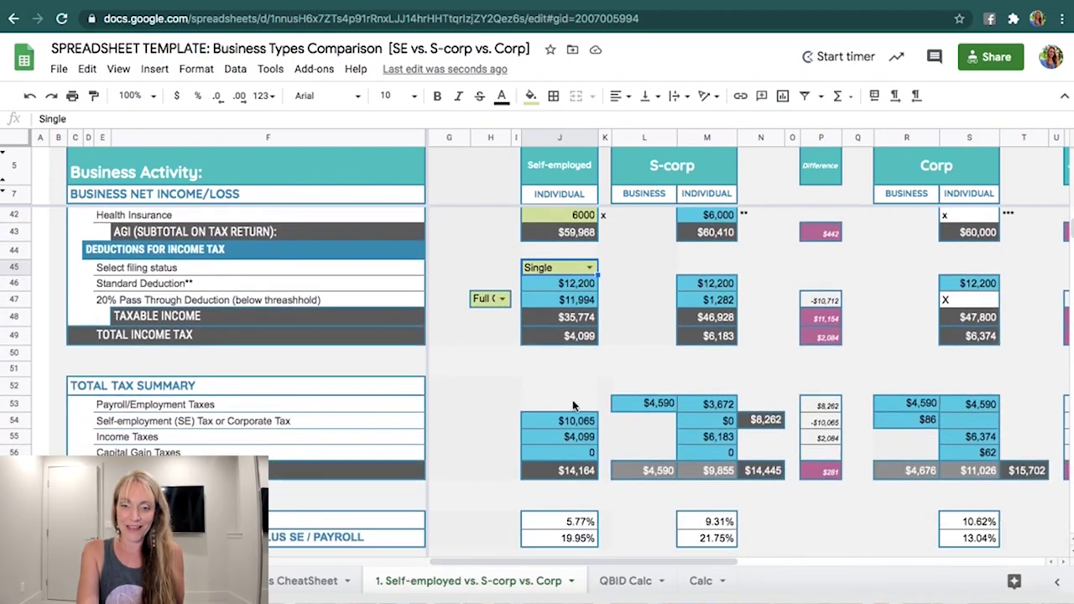
scroll(574, 405, down, 1)
click(570, 455)
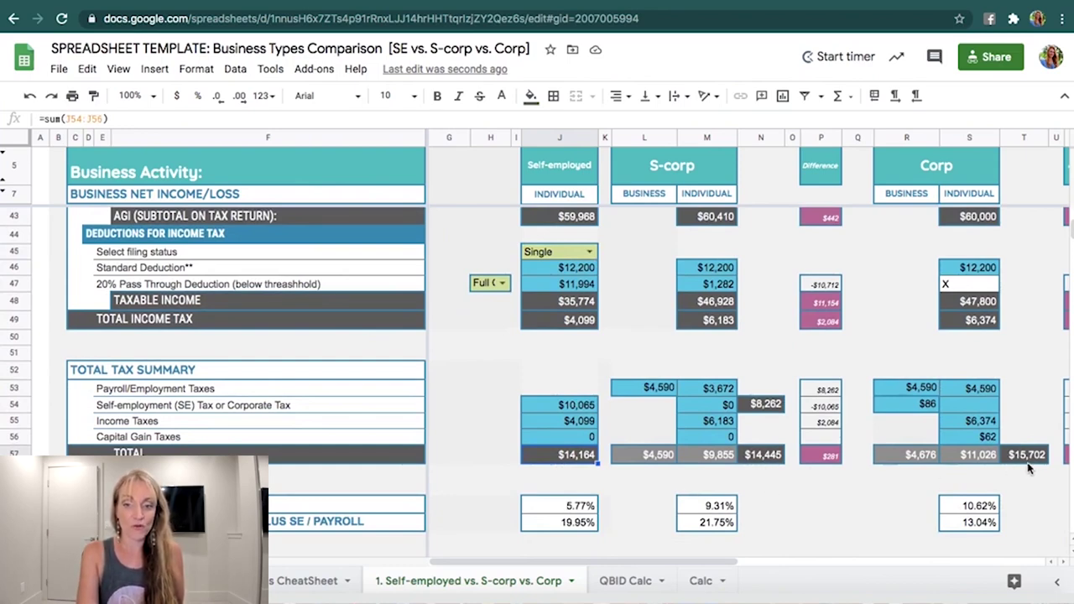
scroll(1028, 468, up, 7)
scroll(1027, 468, up, 5)
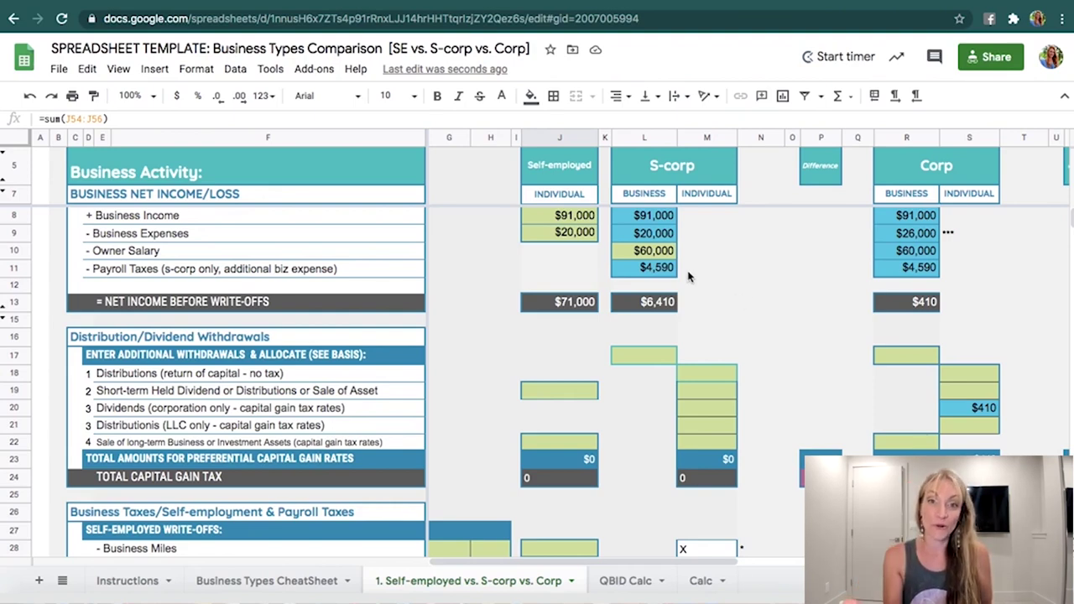
Step: Clear the self-employed health insurance amount under the deductions for AGI
scroll(602, 398, down, 8)
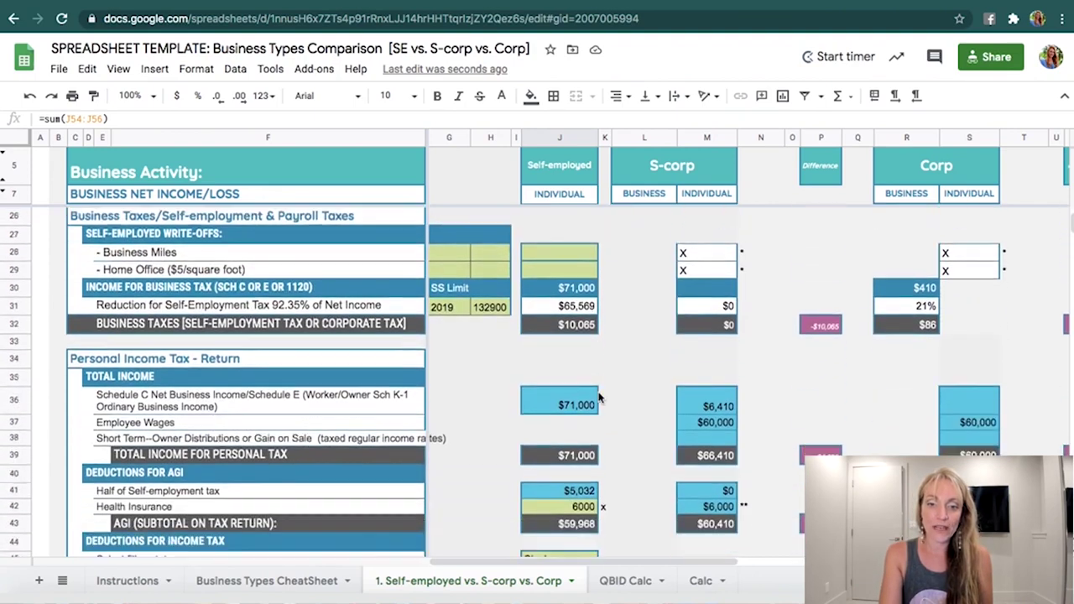
click(558, 437)
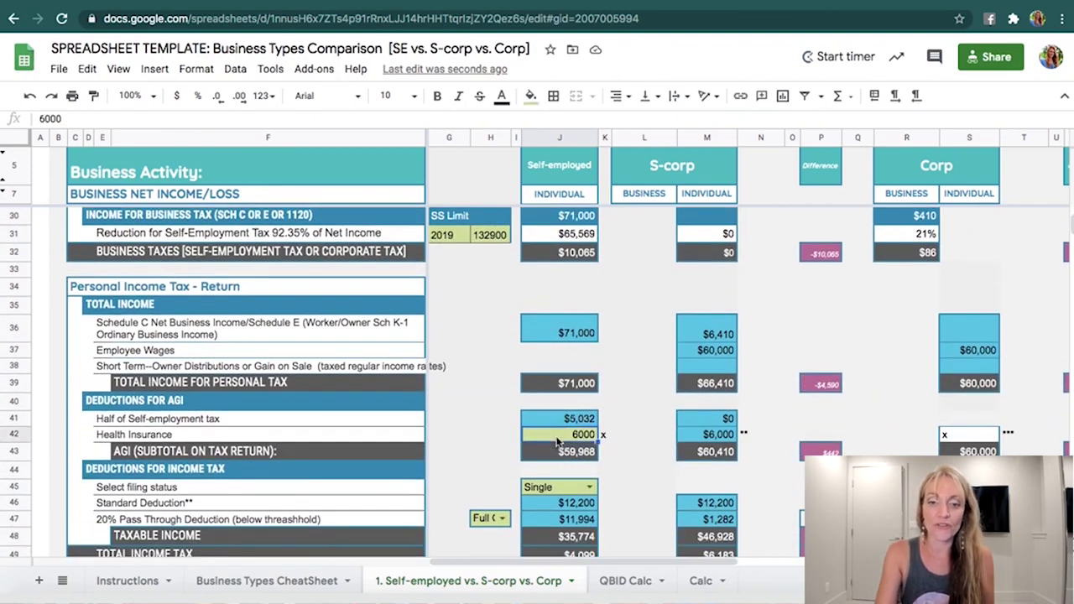
key(Delete)
scroll(570, 444, down, 3)
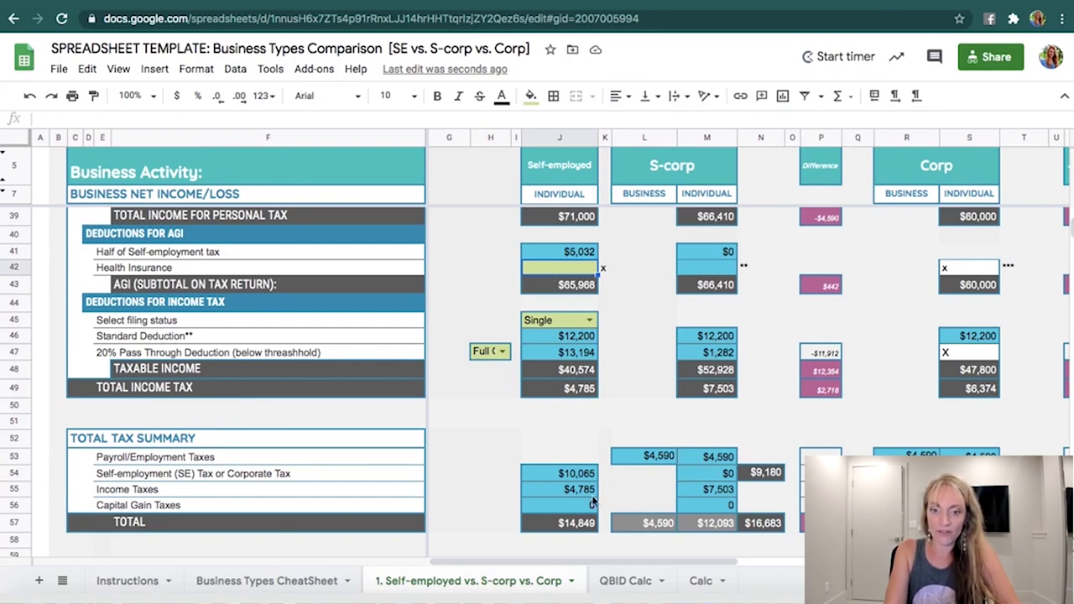
Step: Inspect the combined S-corp total tax and the formula behind the Corp business expenses
click(755, 524)
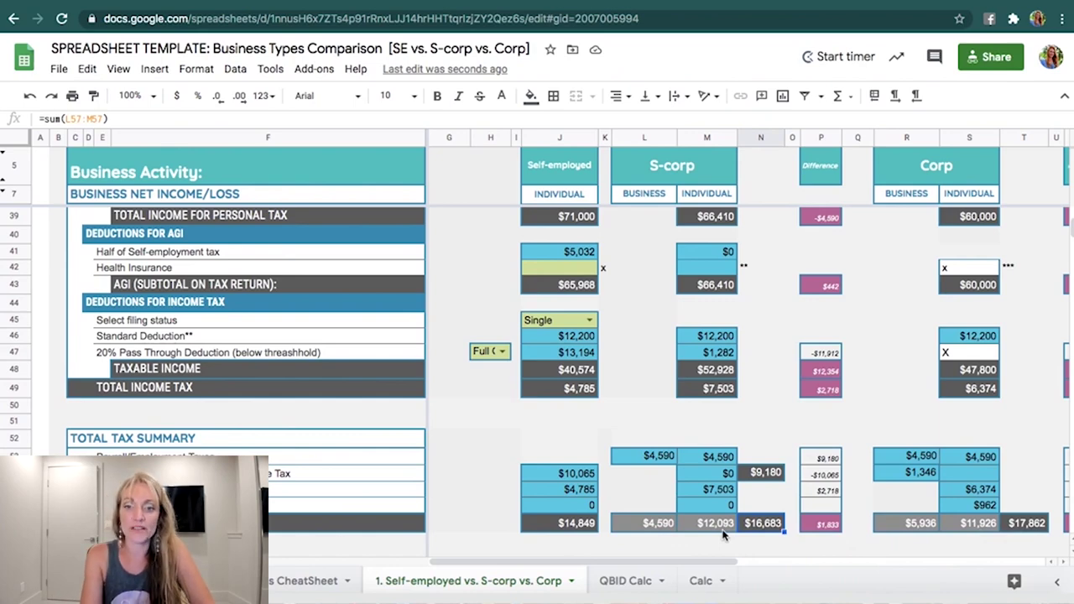
scroll(723, 535, up, 1)
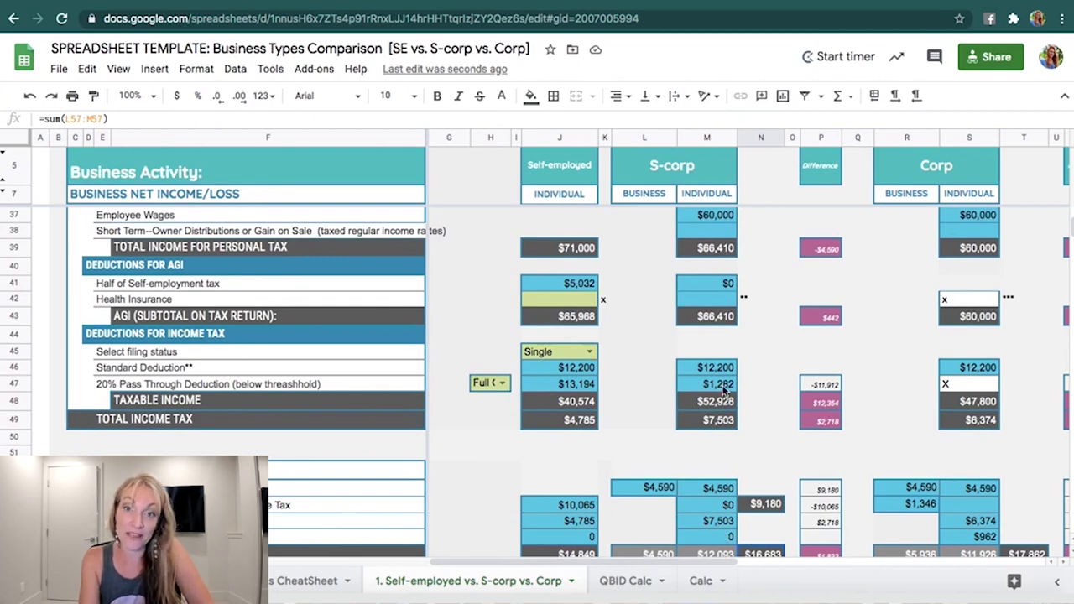
scroll(946, 370, down, 1)
scroll(946, 370, down, 1)
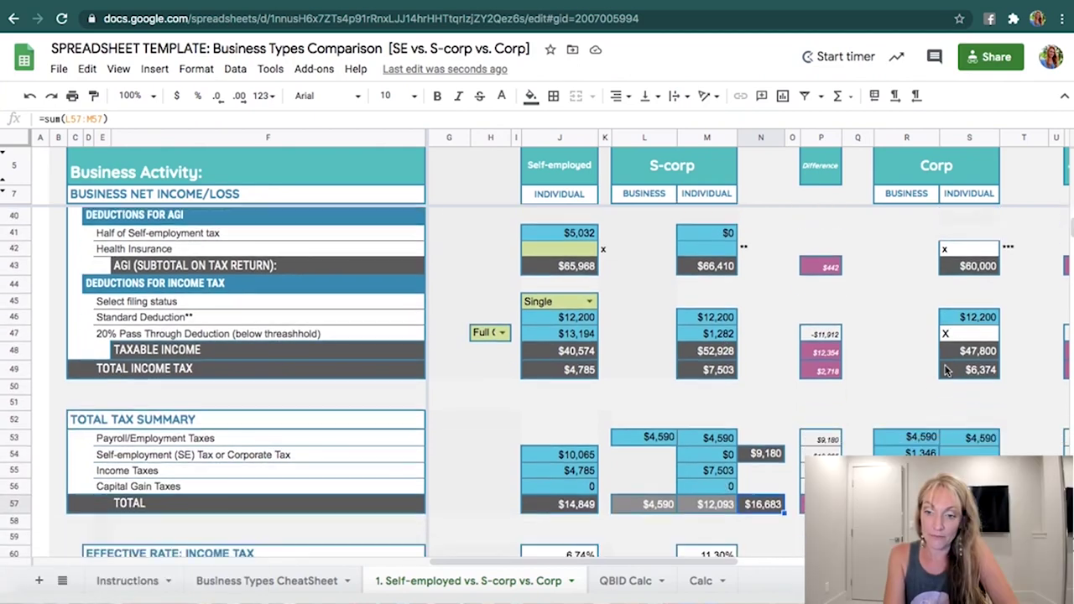
scroll(947, 370, up, 8)
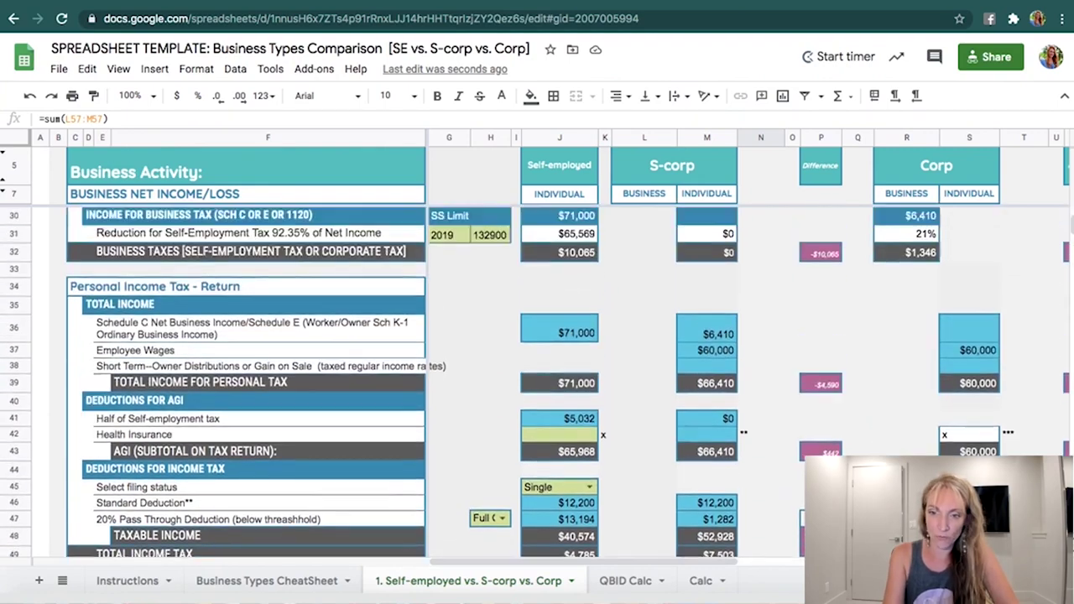
click(909, 234)
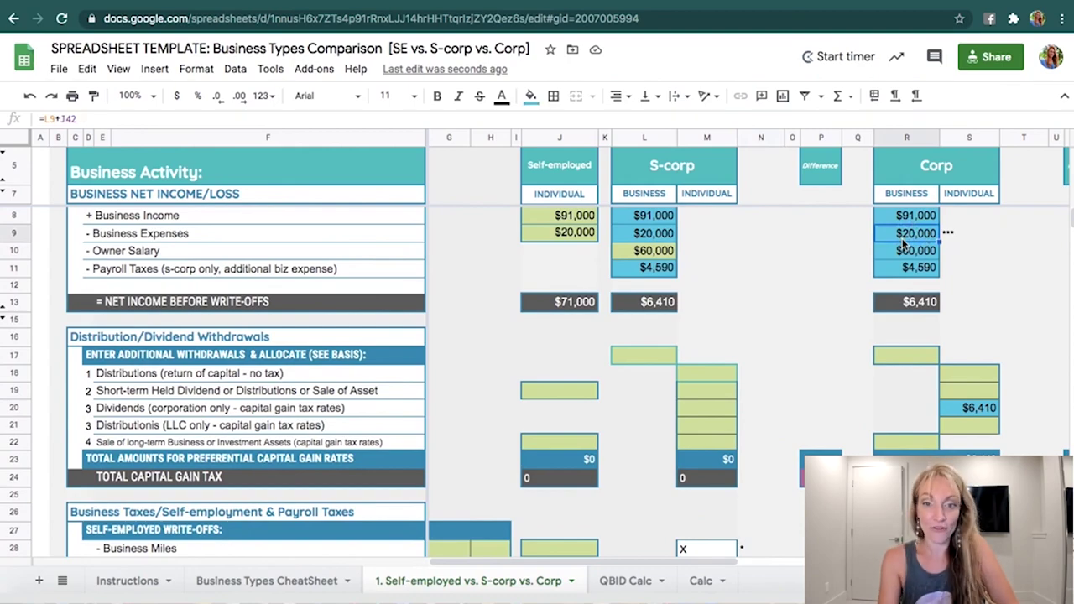
Step: Enter 6000 as the self-employed health insurance deduction
scroll(607, 425, down, 6)
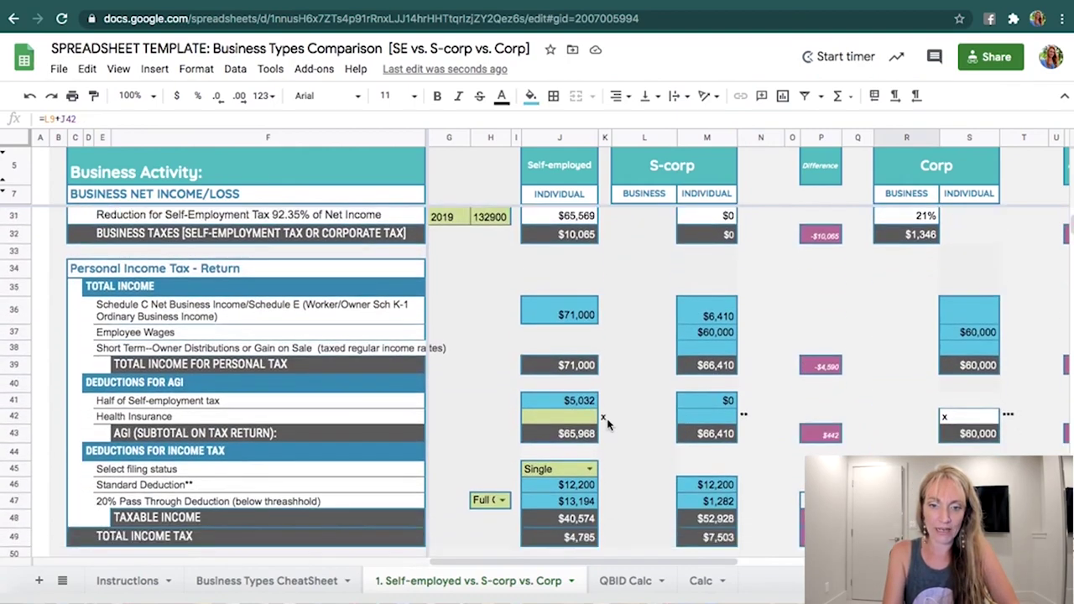
scroll(607, 426, down, 5)
scroll(608, 426, up, 7)
click(559, 501)
text(6000)
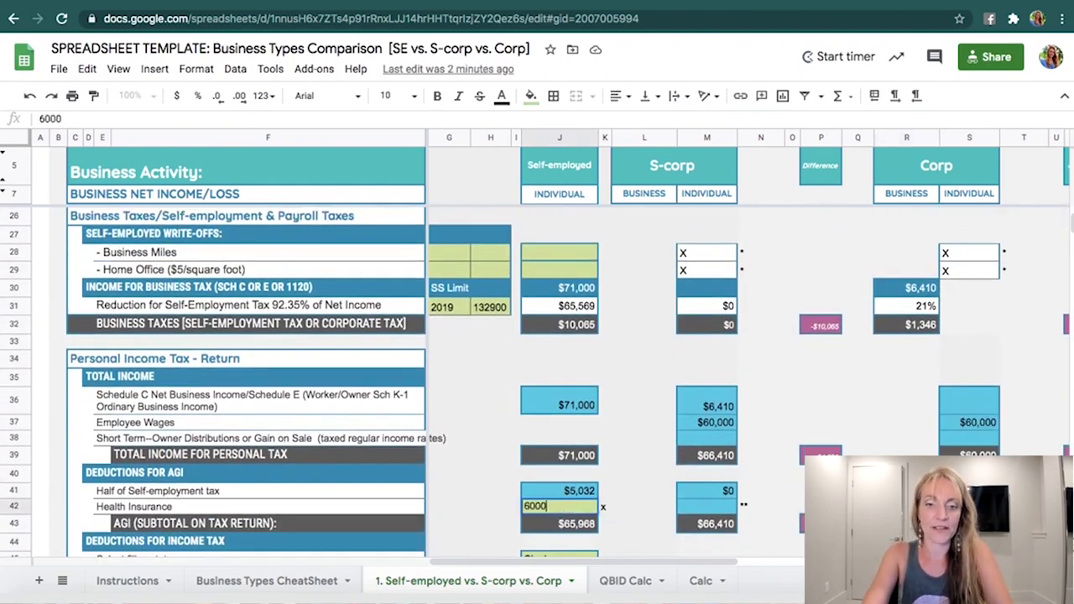
key(Return)
Step: Inspect the formulas behind the S-corp individual health insurance deduction and payroll/employment taxes
click(719, 509)
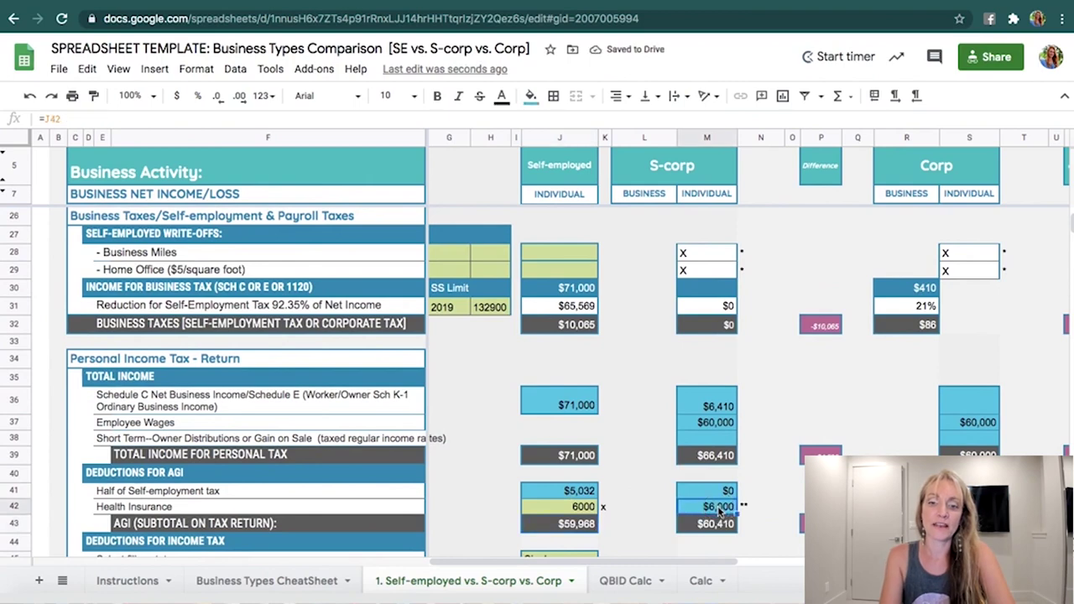
scroll(719, 509, down, 5)
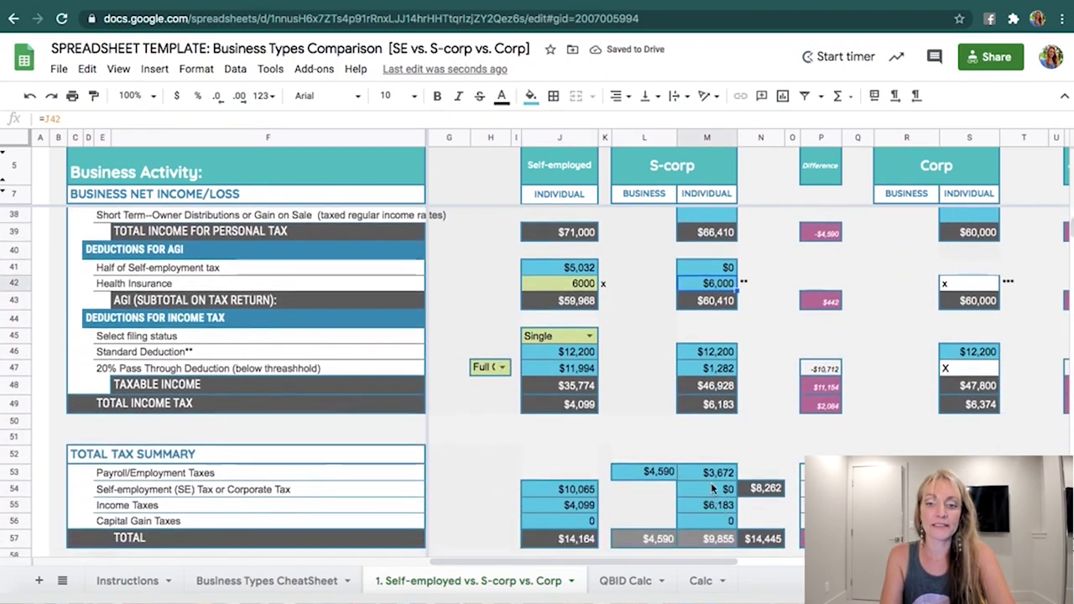
click(706, 475)
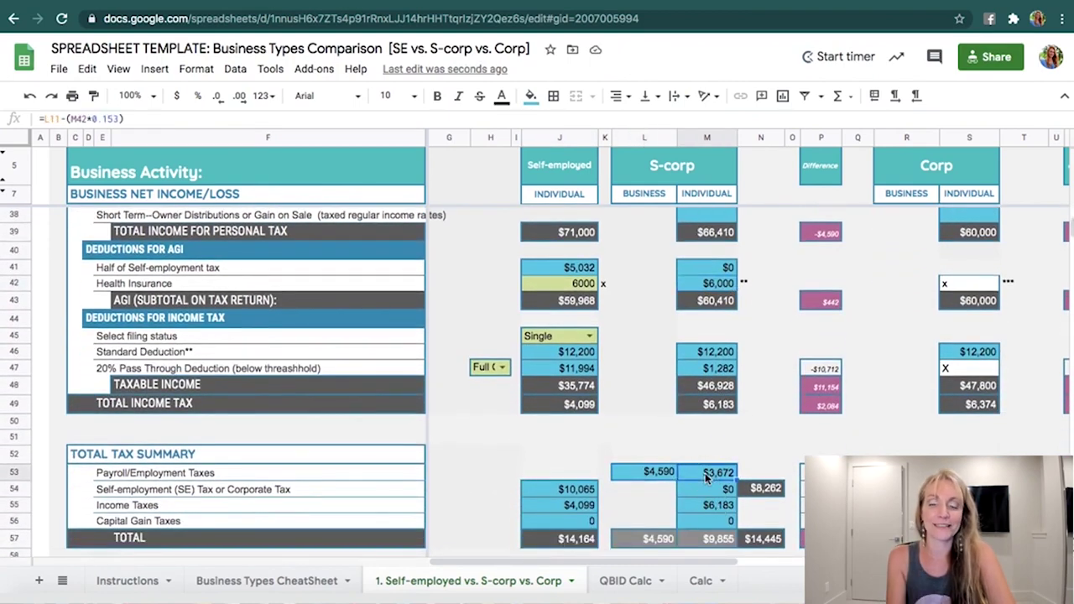
click(715, 473)
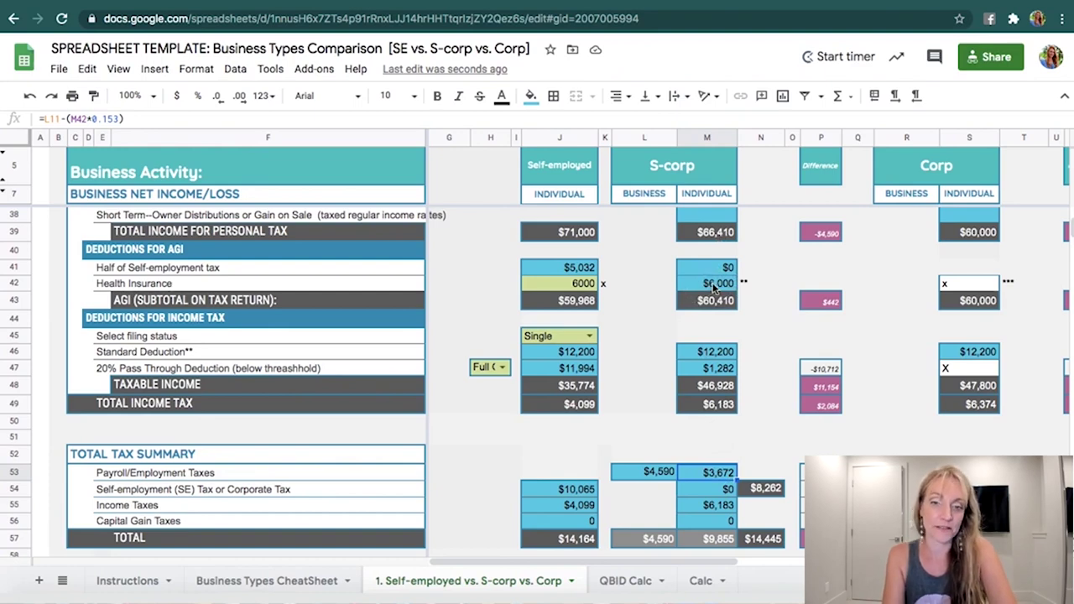
Step: Compare the business expenses entries and their formulas across the Corp, S-corp and Self-employed columns
scroll(714, 288, up, 10)
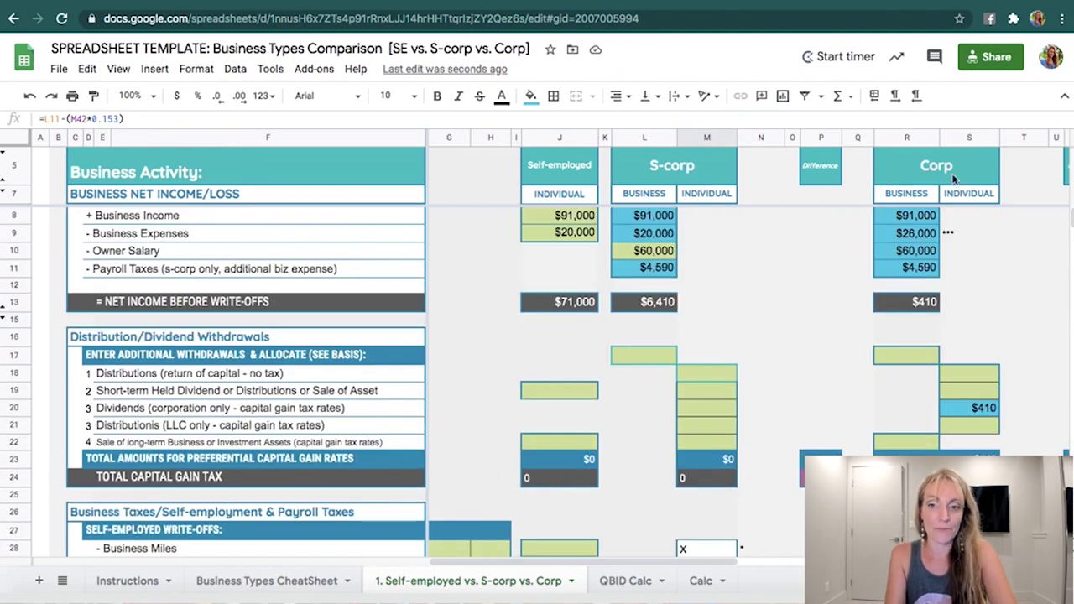
click(917, 232)
click(632, 233)
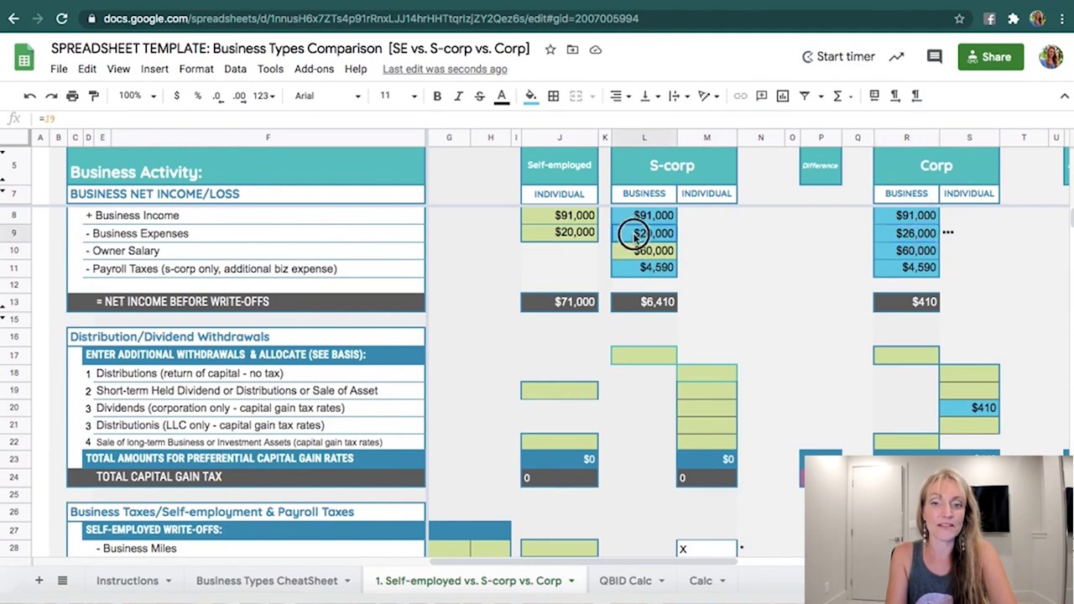
click(568, 236)
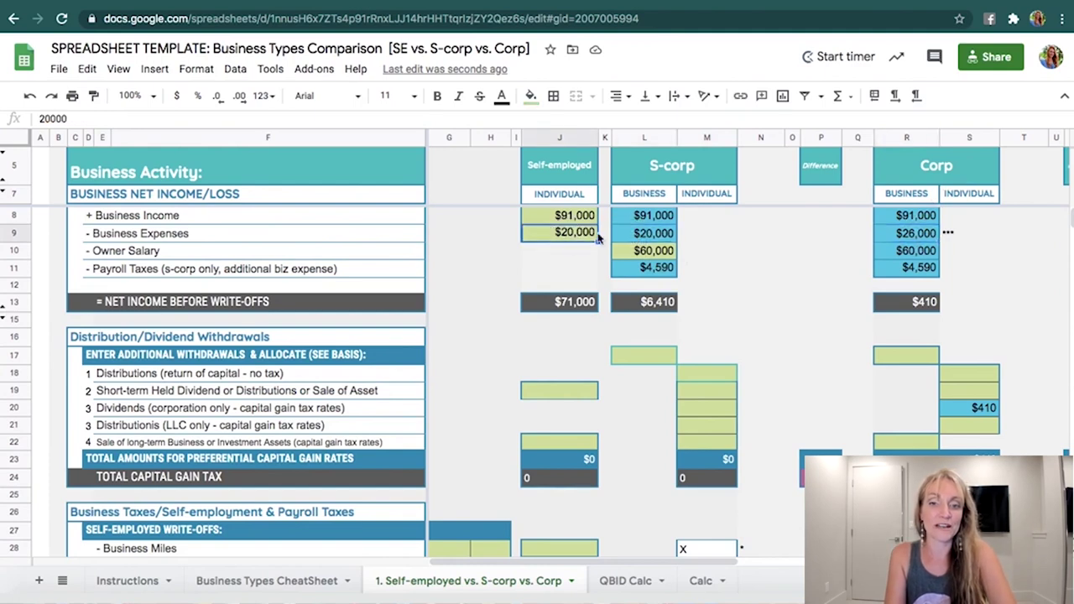
click(651, 237)
click(913, 235)
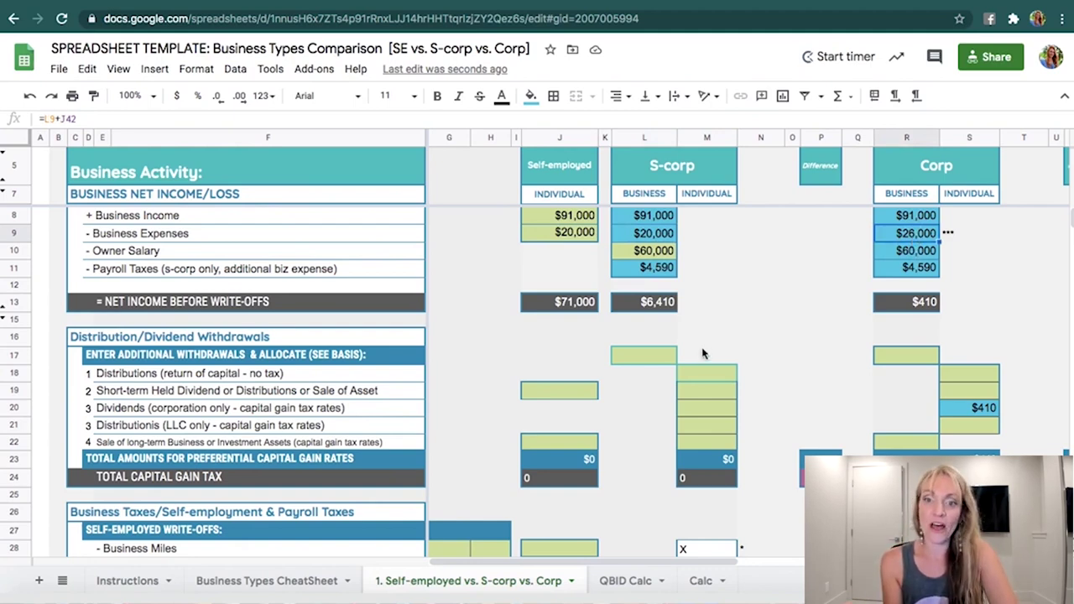
Step: Set the self-employed business income to 150,000
click(561, 215)
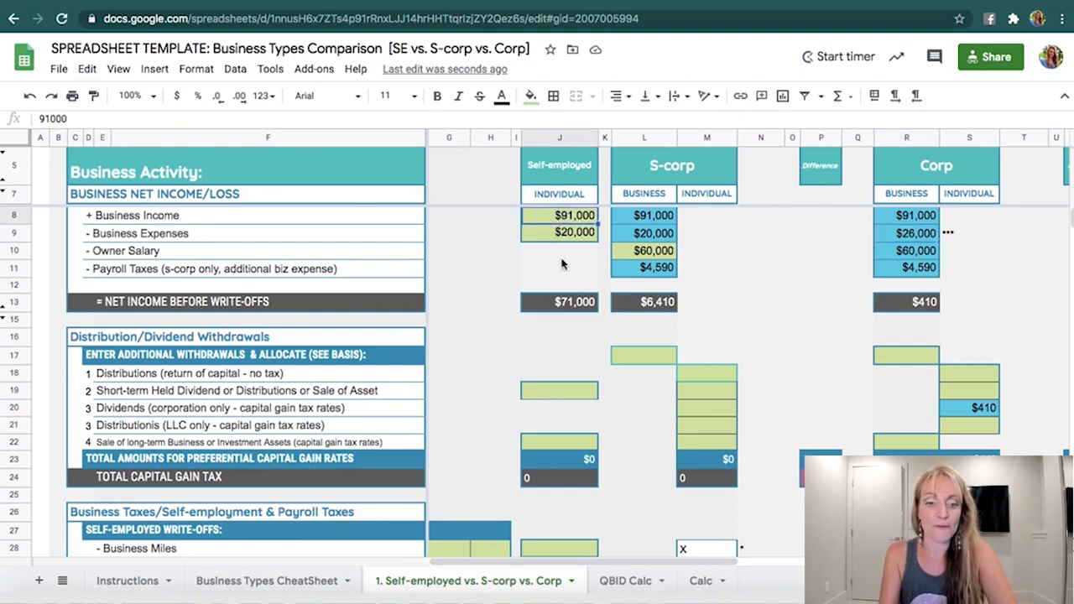
text(150,)
text(000)
key(Return)
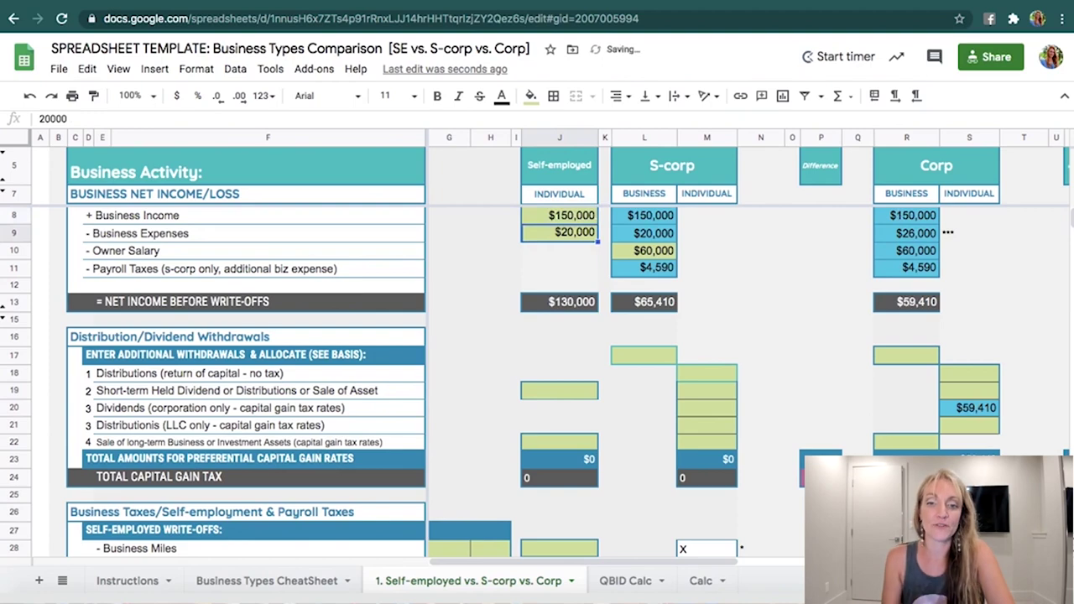
Step: Check the S-corp owner salary and review the total tax summary for all three business types
click(649, 254)
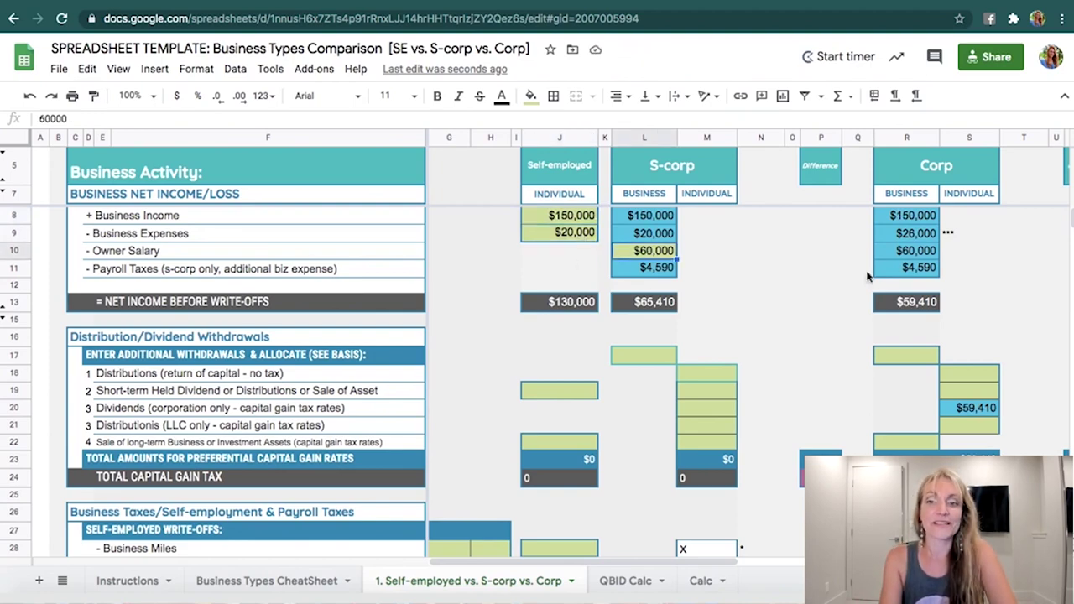
scroll(641, 502, down, 10)
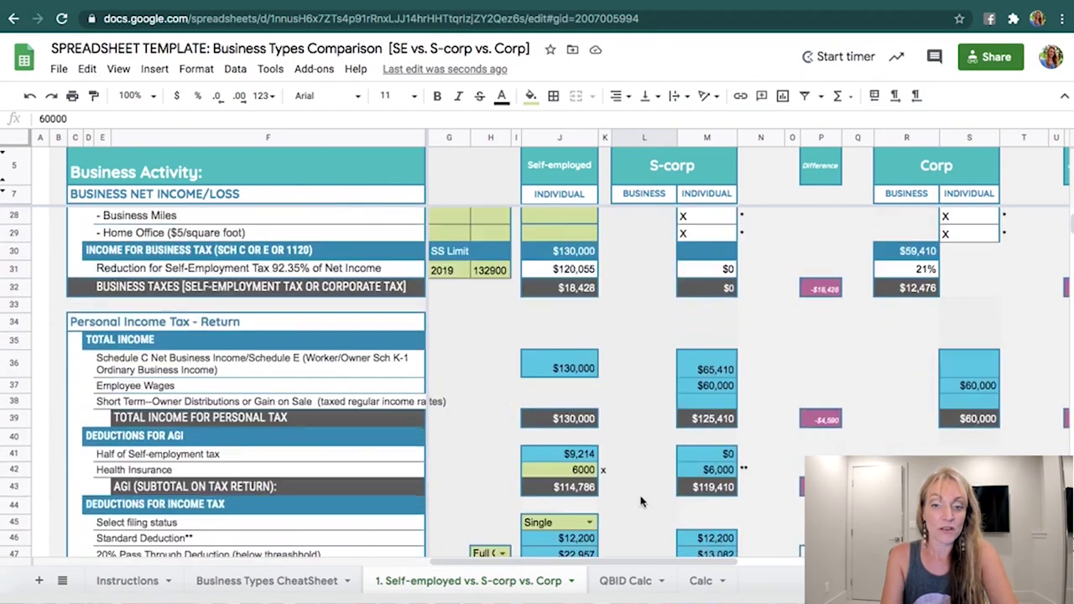
scroll(642, 502, down, 5)
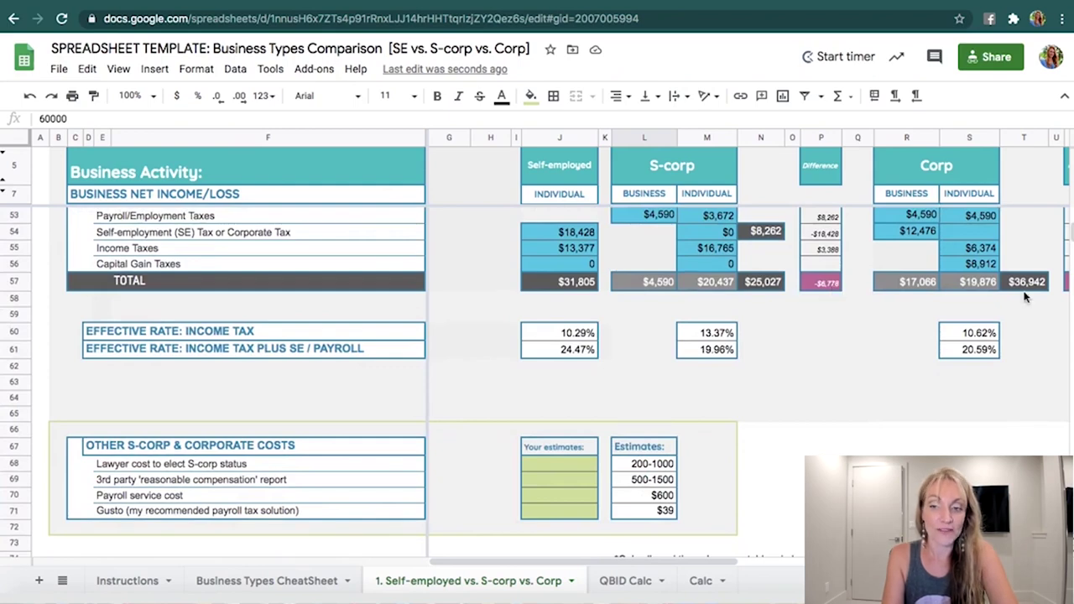
Step: Set the filing status under the deductions for income tax to Married Filing Joint
scroll(622, 287, up, 4)
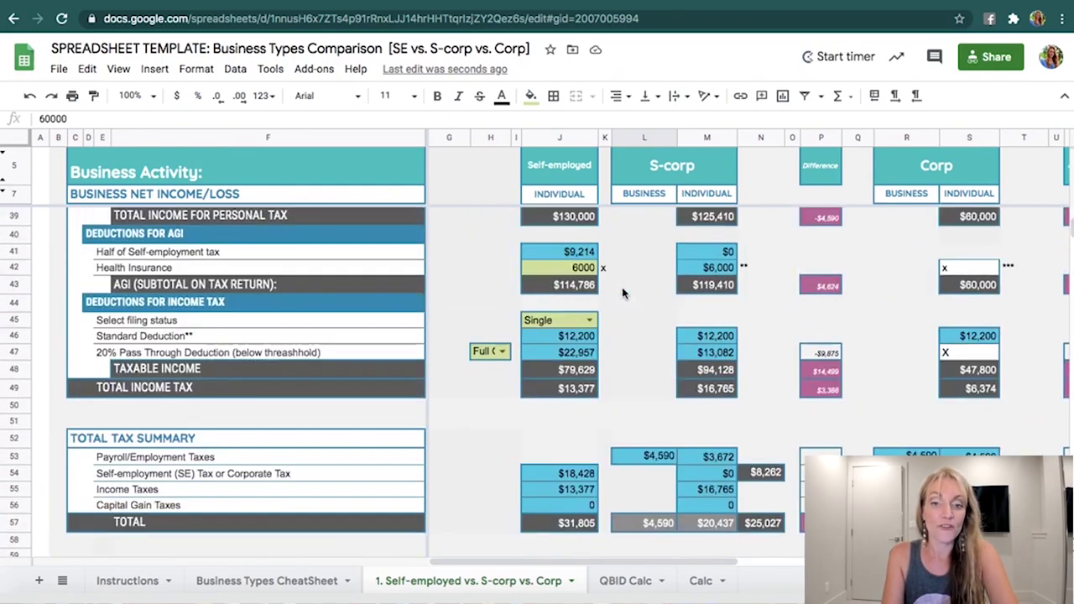
click(590, 322)
click(592, 359)
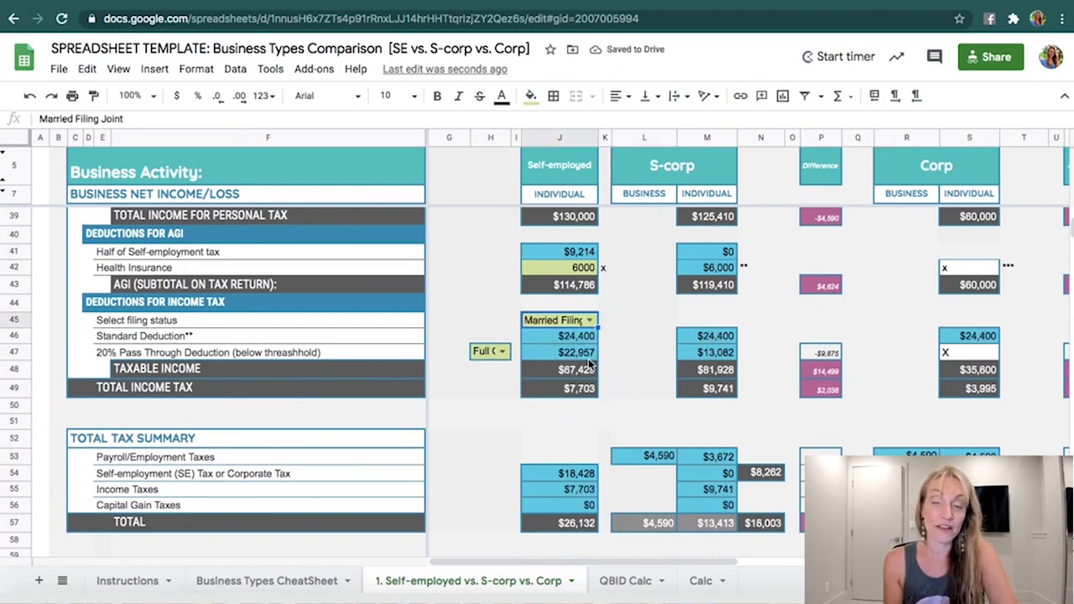
Step: Set the self-employed health insurance deduction to 15000
click(587, 267)
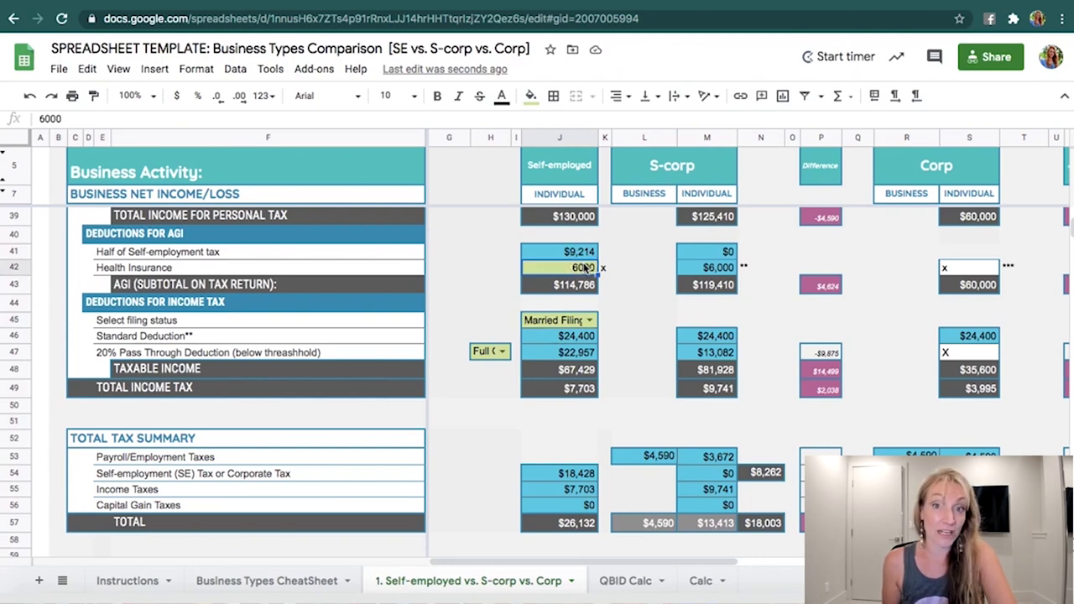
text(15)
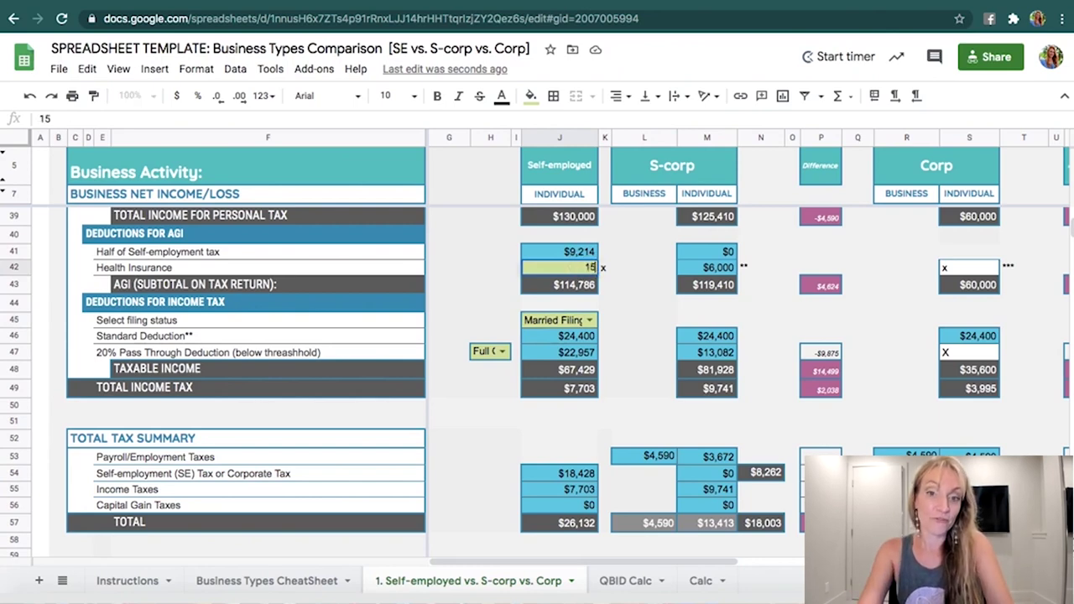
text(000)
key(Return)
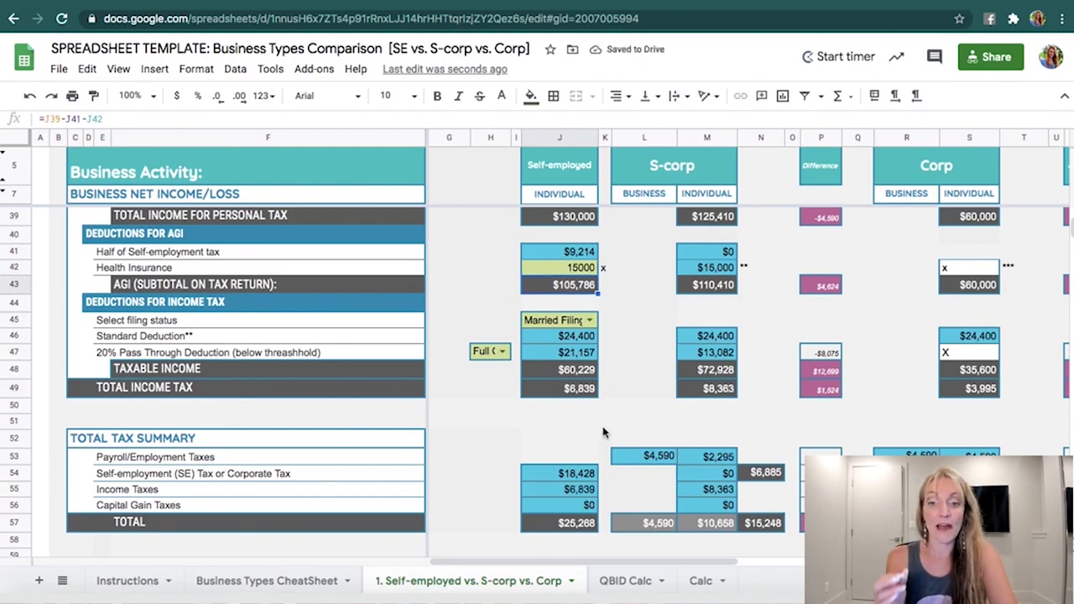
Step: Review the Corp net income before write-offs and compare the total taxes for self-employed, S-corp and Corp
scroll(603, 432, up, 10)
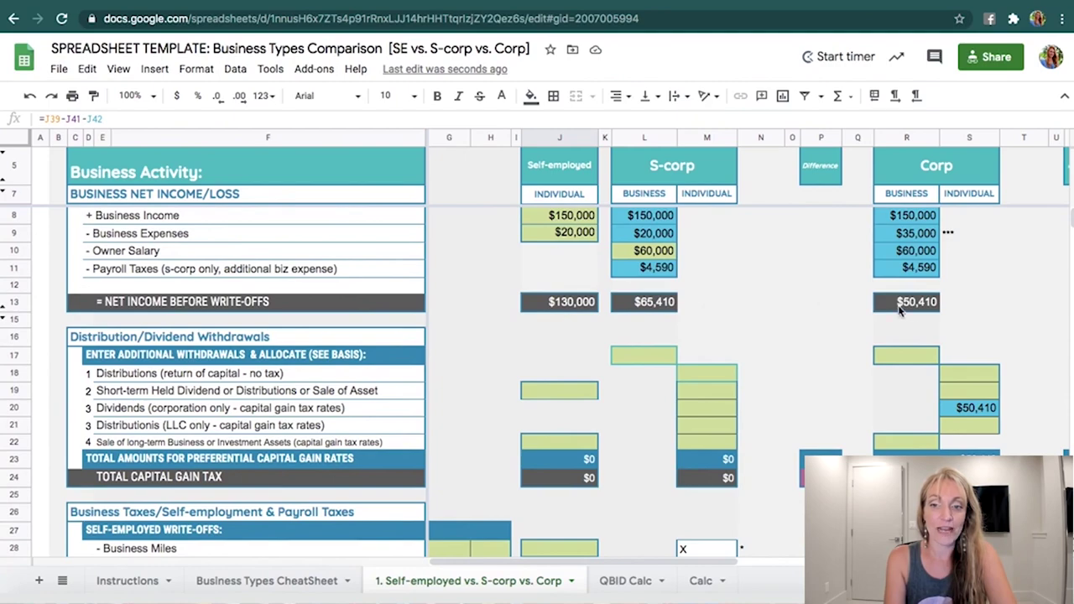
scroll(741, 325, down, 13)
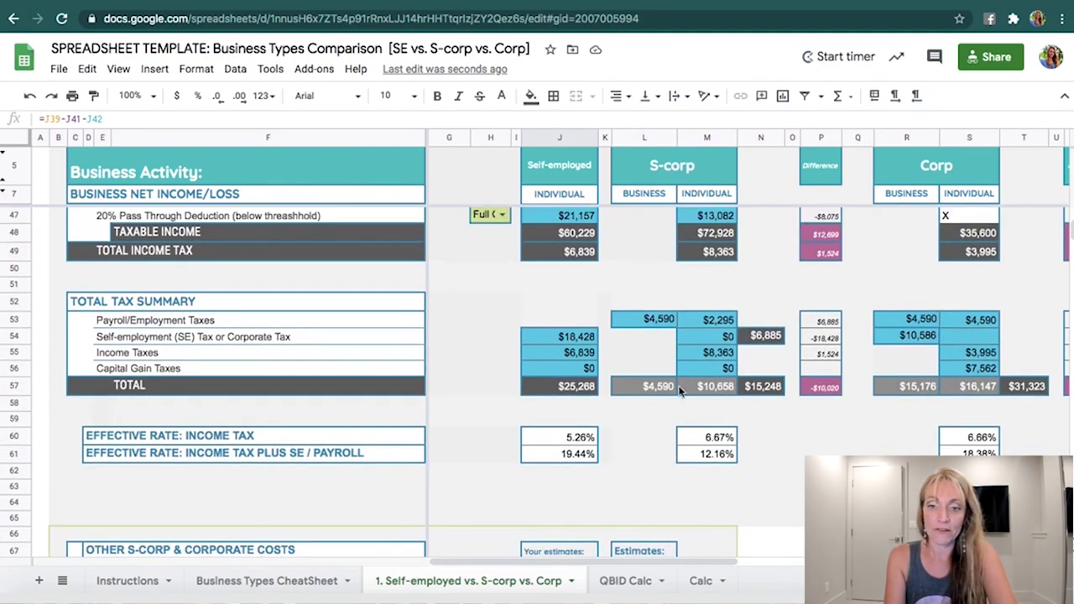
click(575, 393)
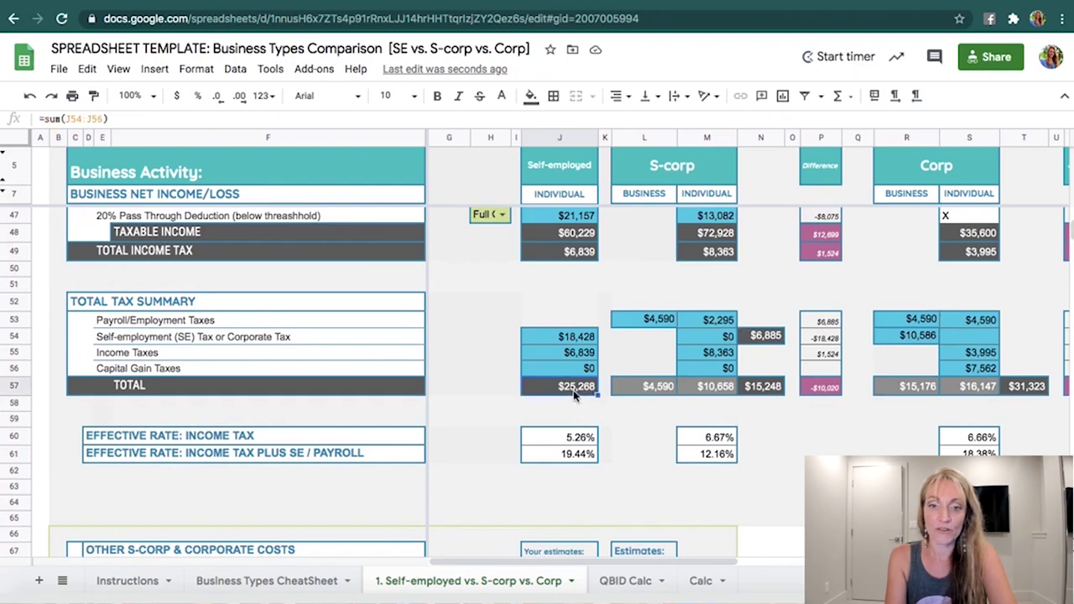
click(767, 387)
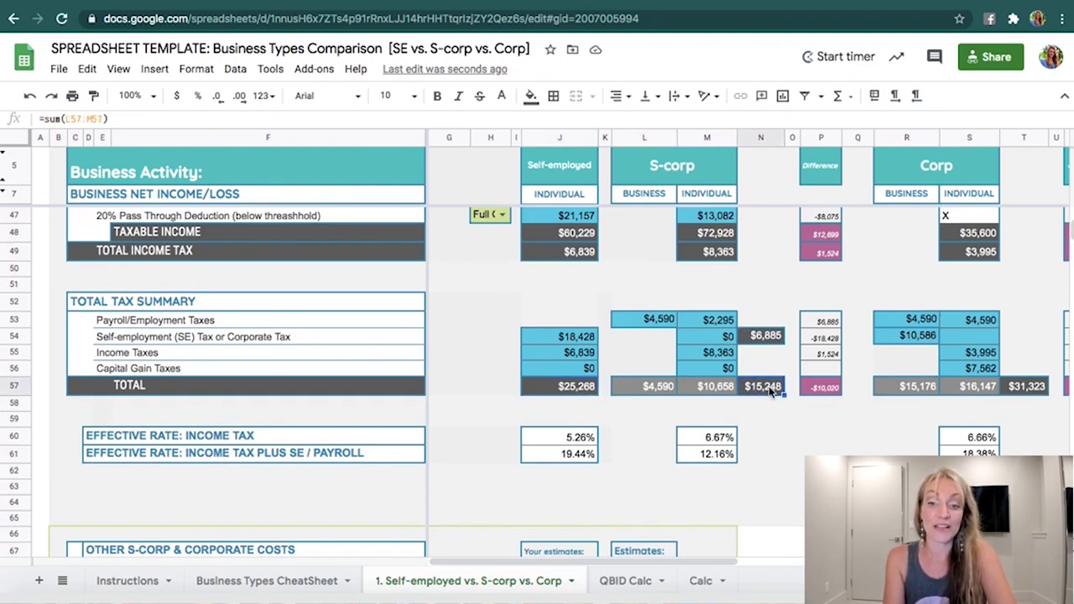
click(1026, 390)
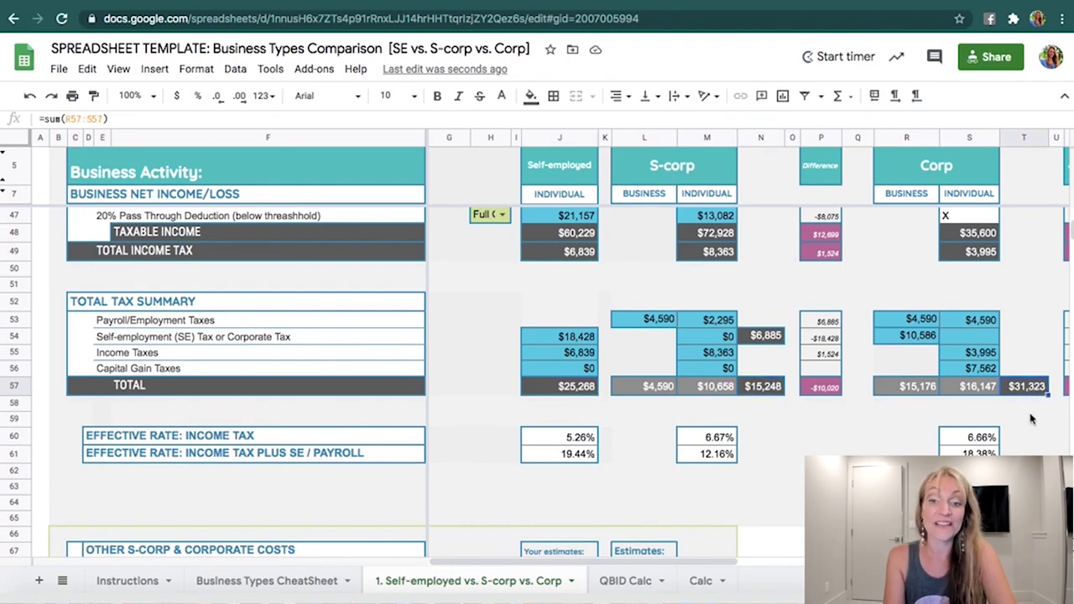
Step: Inspect the Corp individual dividends formula and the Corp net income it references, and clear the dividends amount
scroll(1032, 415, up, 10)
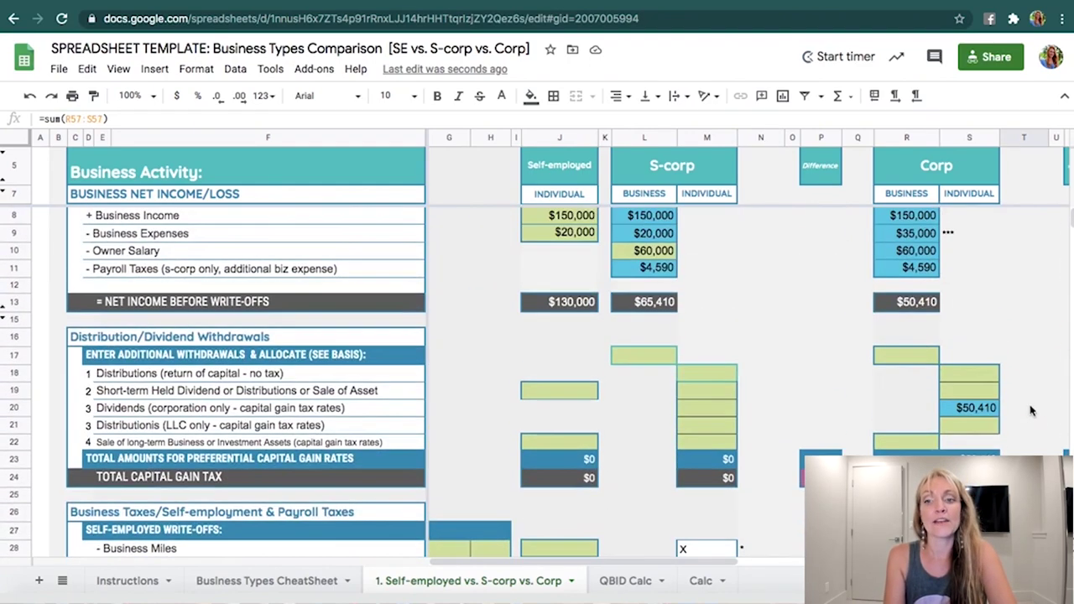
click(984, 407)
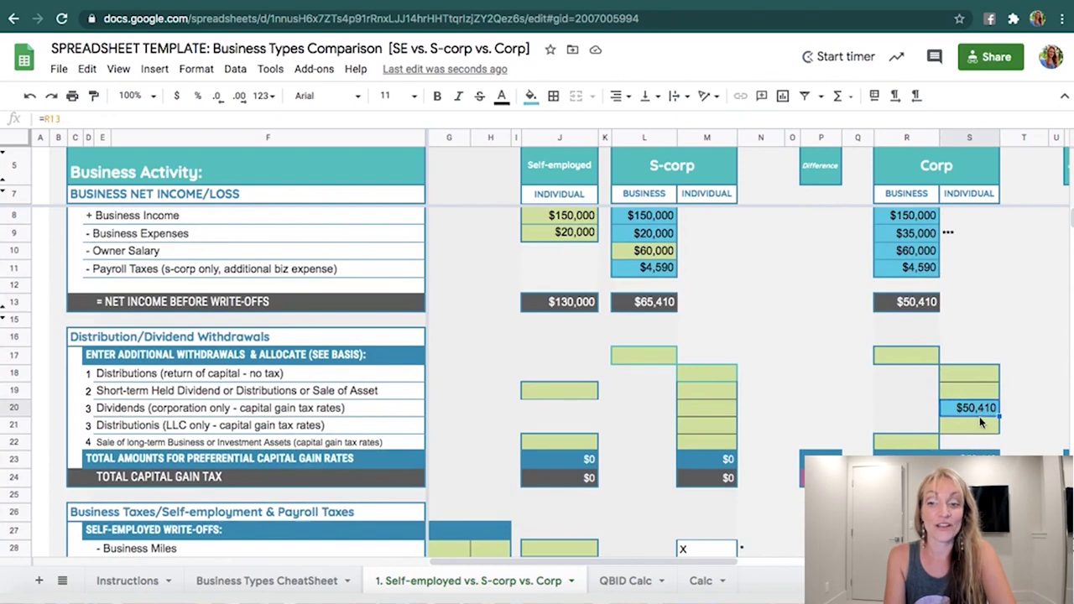
click(916, 302)
click(980, 411)
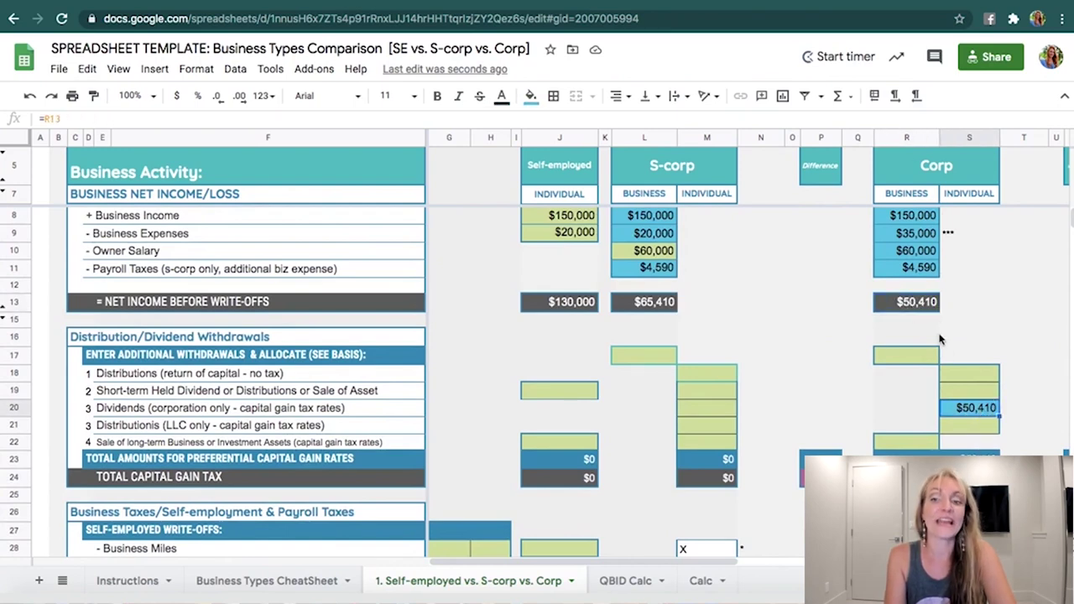
key(Delete)
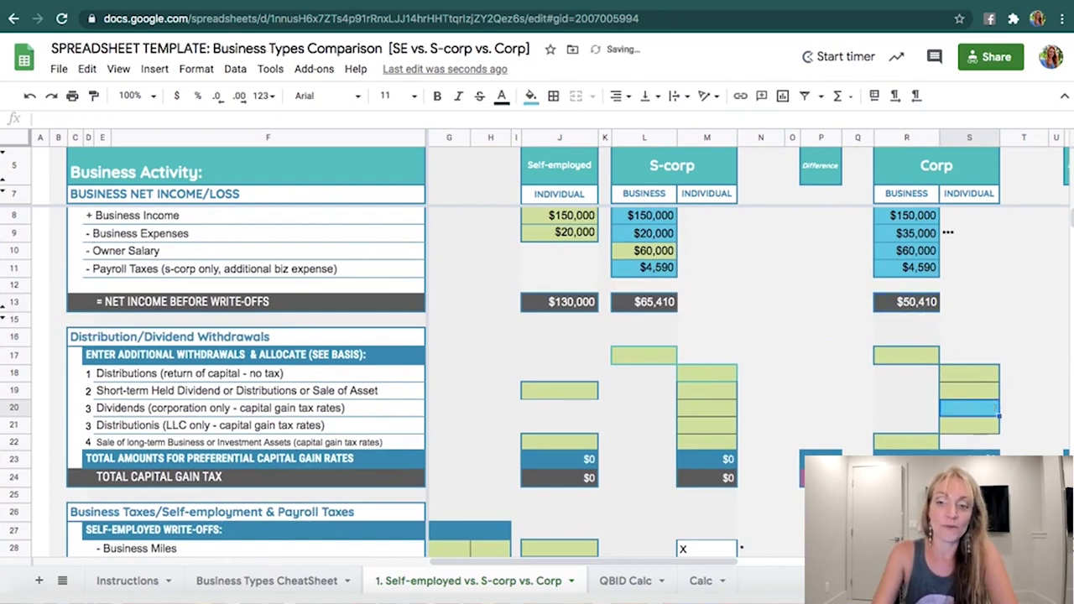
Step: Inspect the combined Corp total tax in the total tax summary
scroll(1053, 428, down, 10)
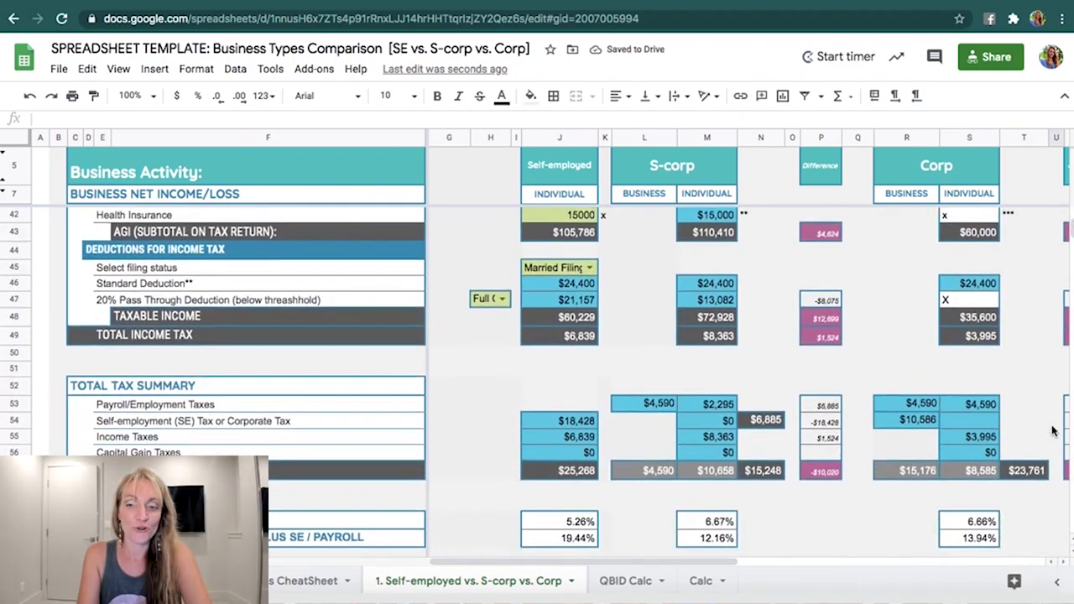
scroll(1054, 431, down, 1)
click(1032, 455)
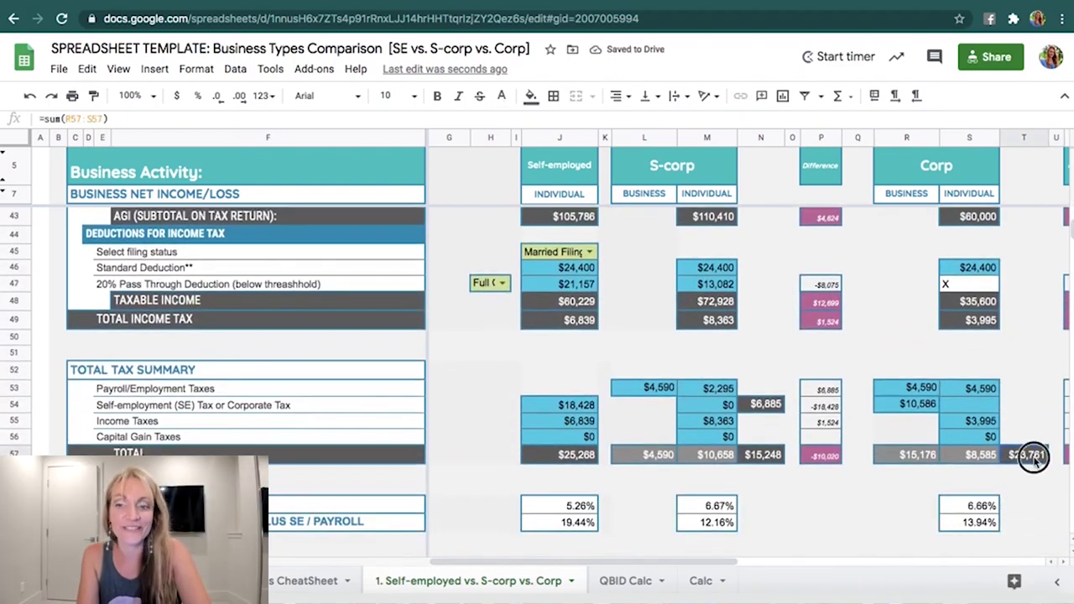